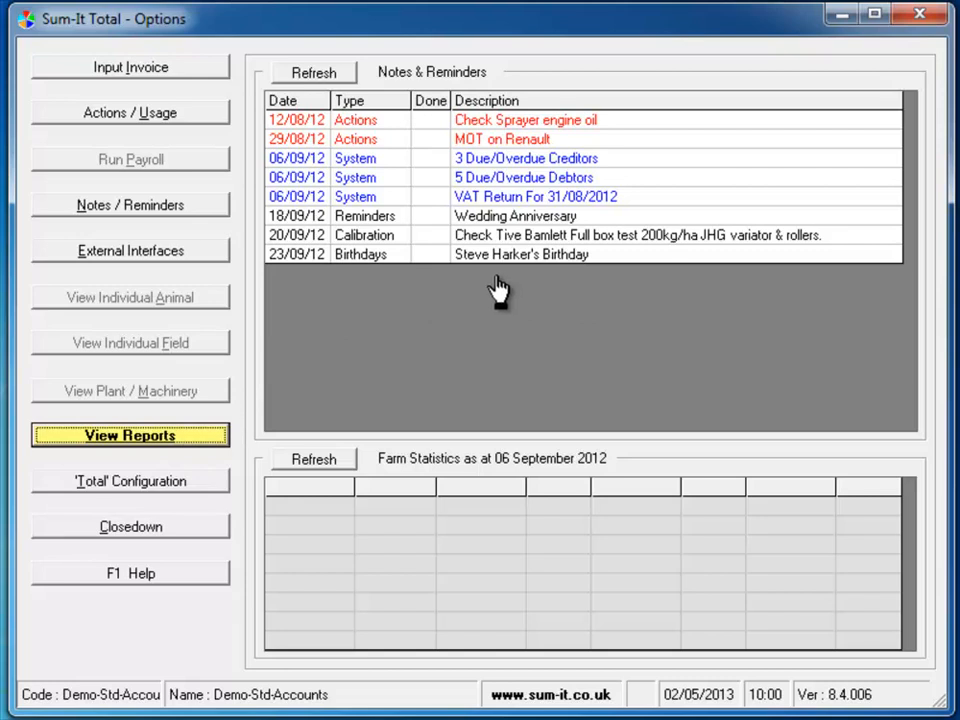
# Step: Look through the reminders for the VAT return, the MOT on the Renault and the due or overdue debtors
pyautogui.click(508, 200)
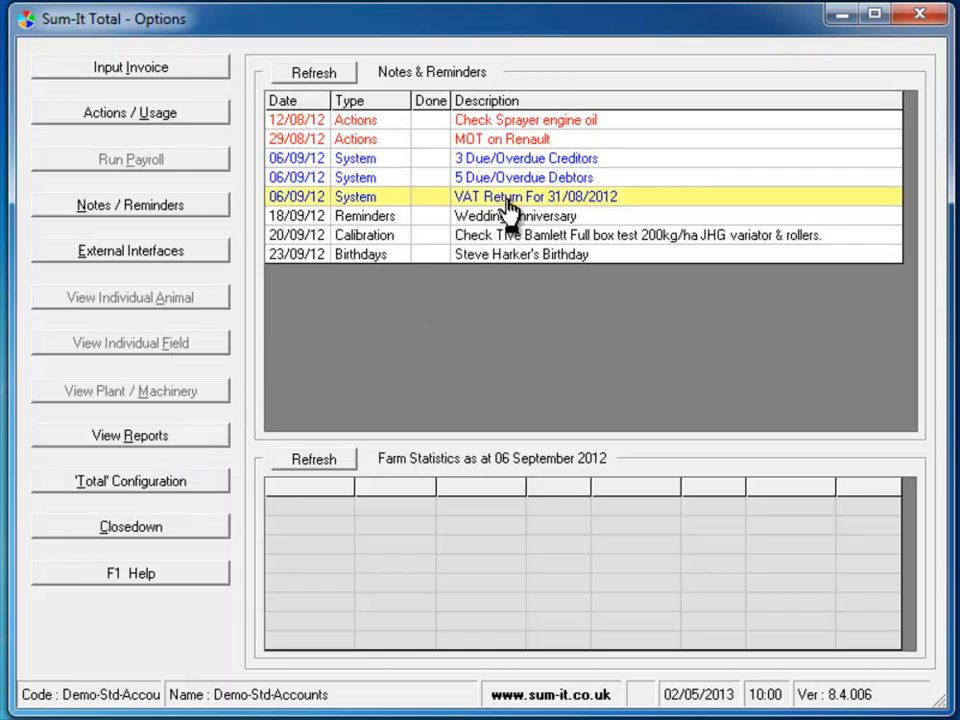
pyautogui.click(495, 140)
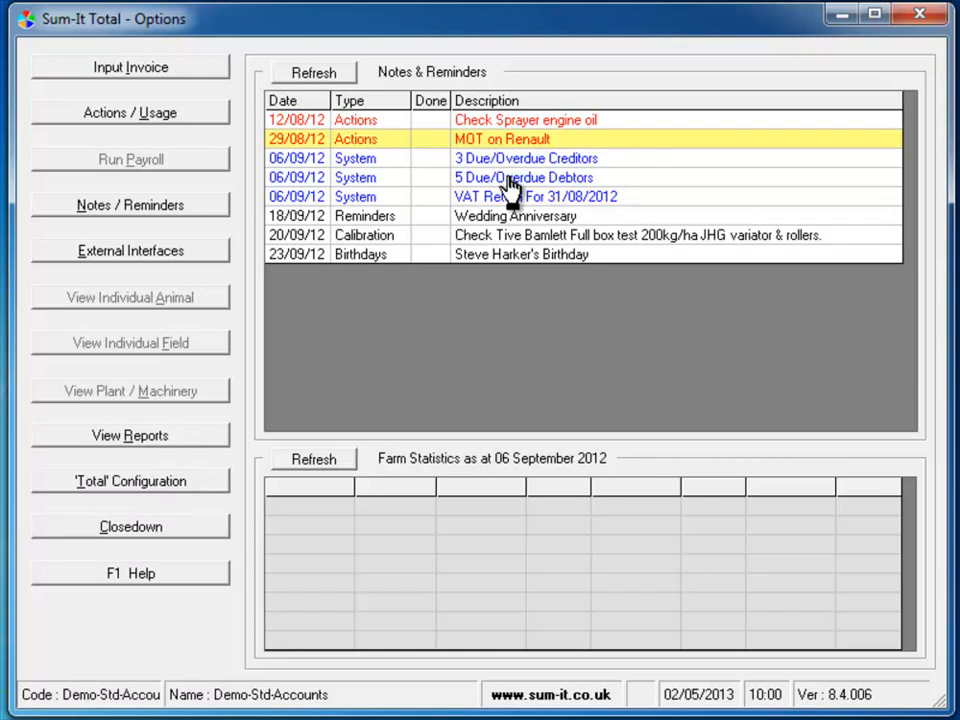
pyautogui.click(509, 181)
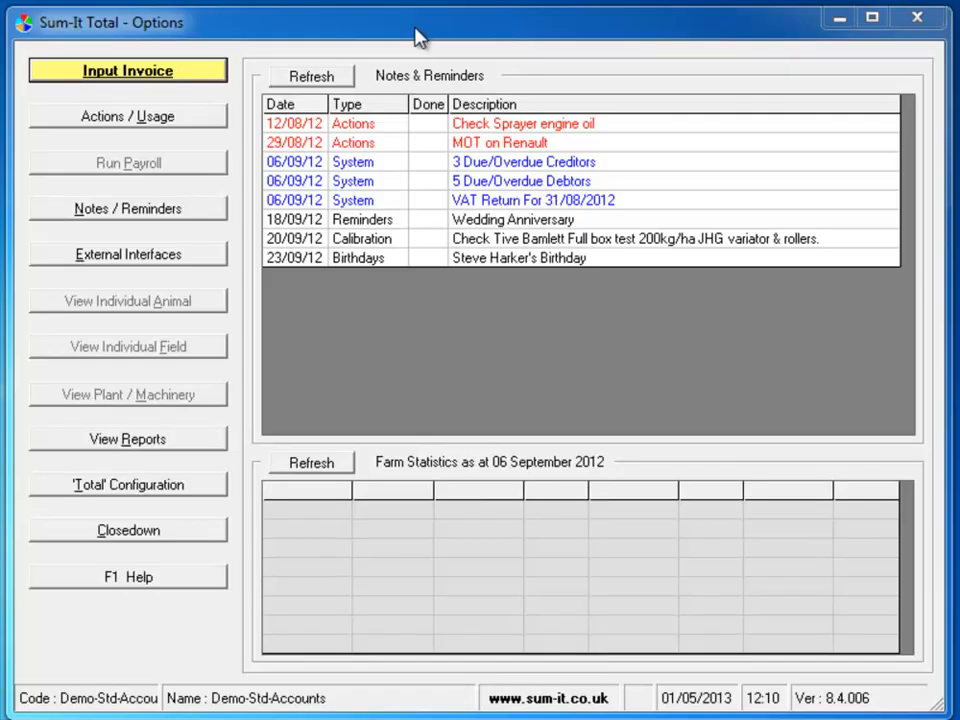
# Step: Start a new invoice entry and add J Masters Feeds as a new customer/supplier for it
pyautogui.click(205, 84)
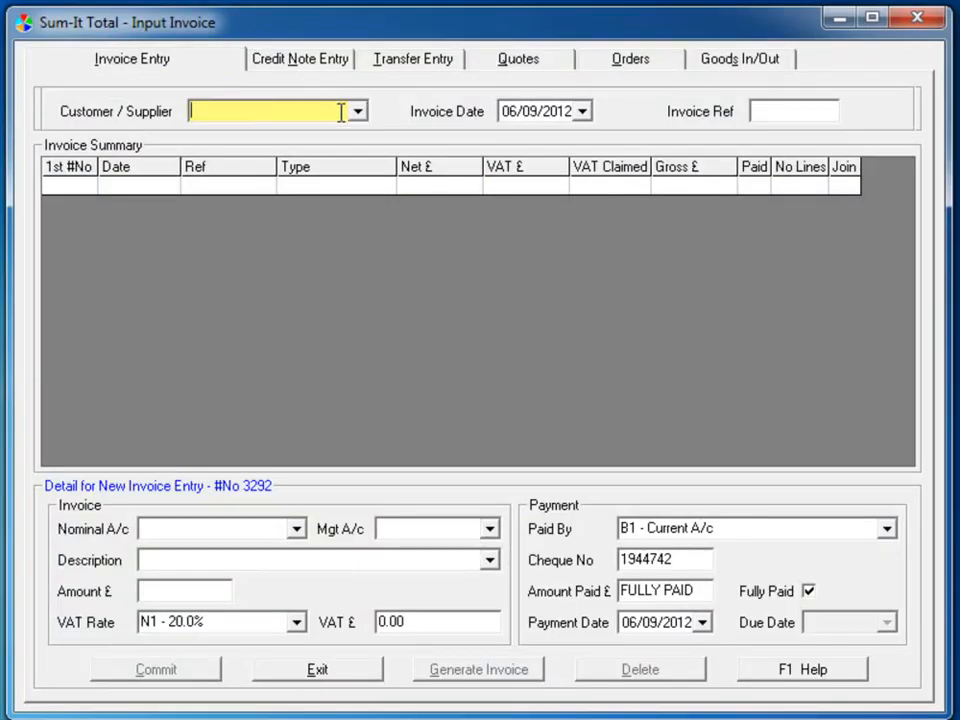
pyautogui.click(358, 114)
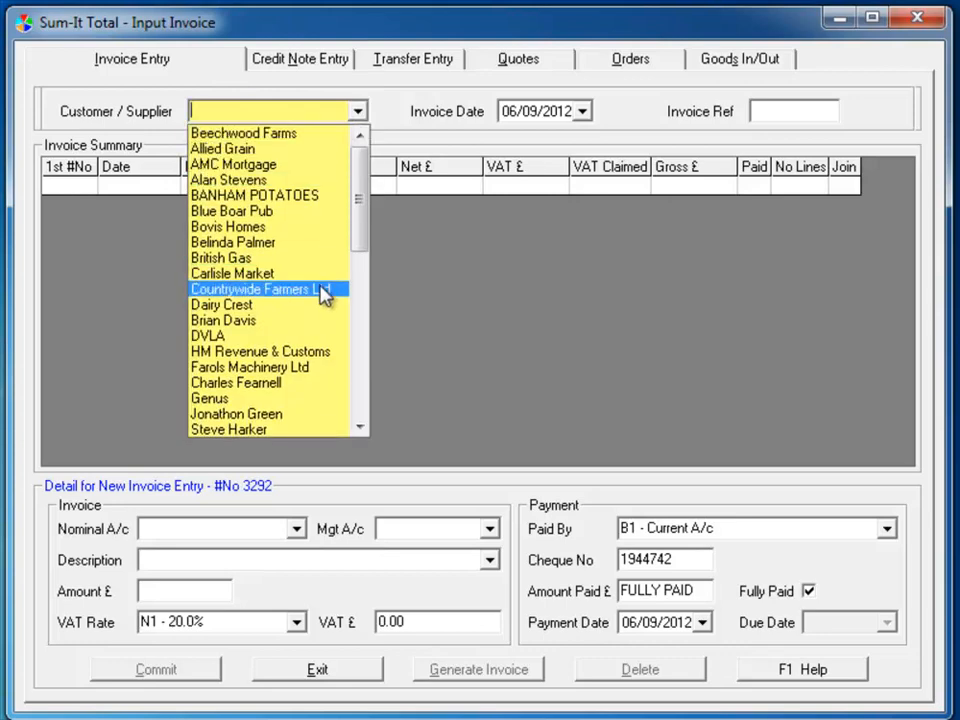
pyautogui.click(305, 111)
pyautogui.doubleClick(305, 111)
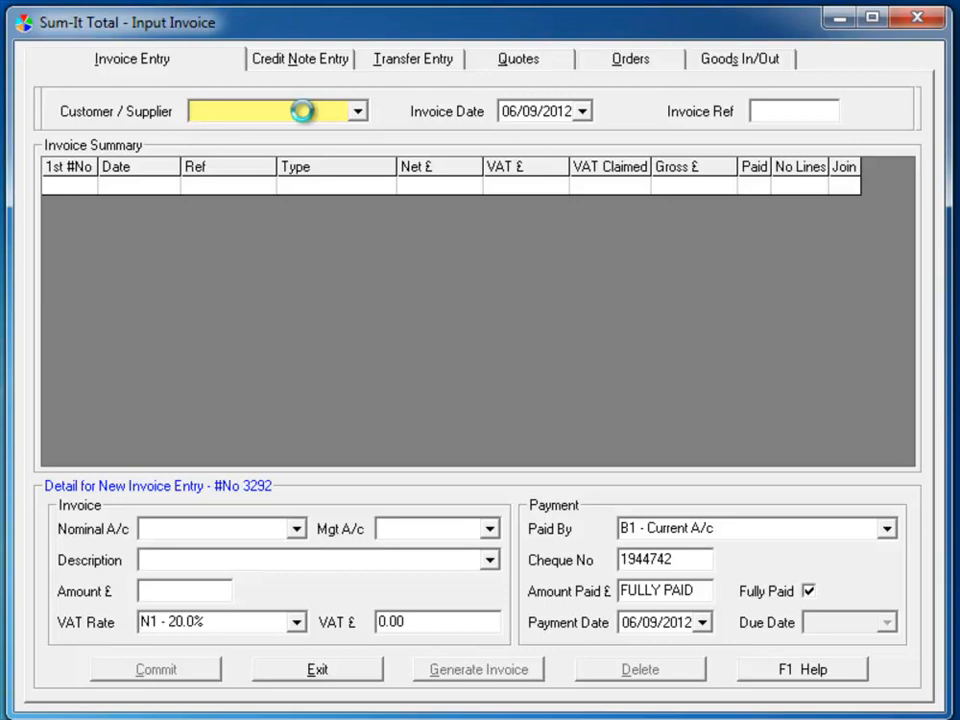
pyautogui.write('J ')
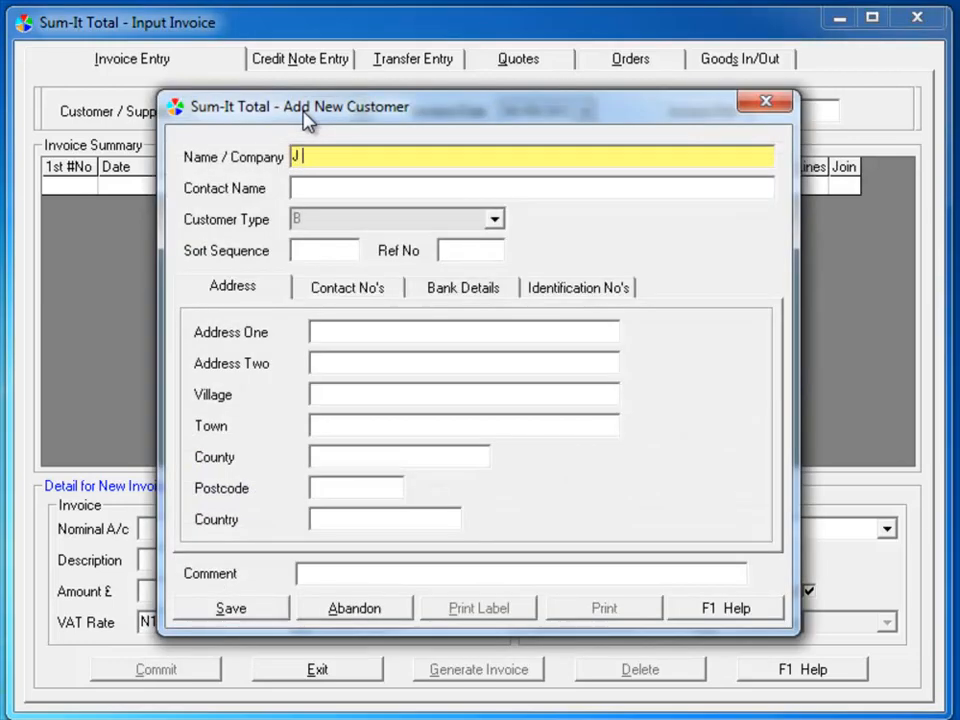
pyautogui.write('Masters Feeds')
pyautogui.click(210, 607)
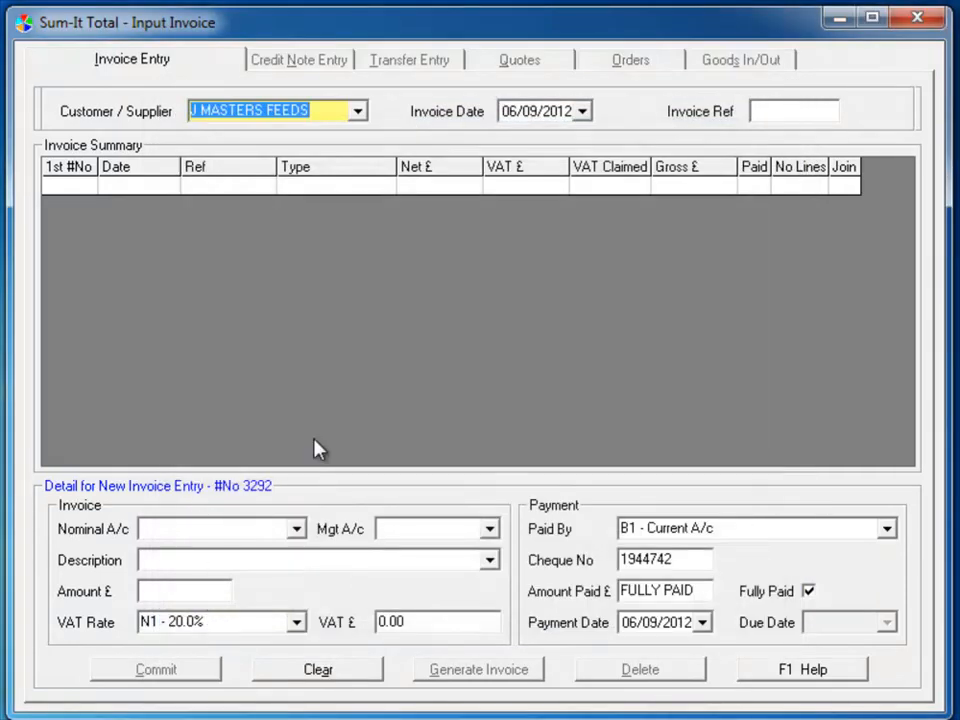
# Step: Set the invoice date to 28/08/2012 and enter 5894 as the invoice reference
pyautogui.click(582, 112)
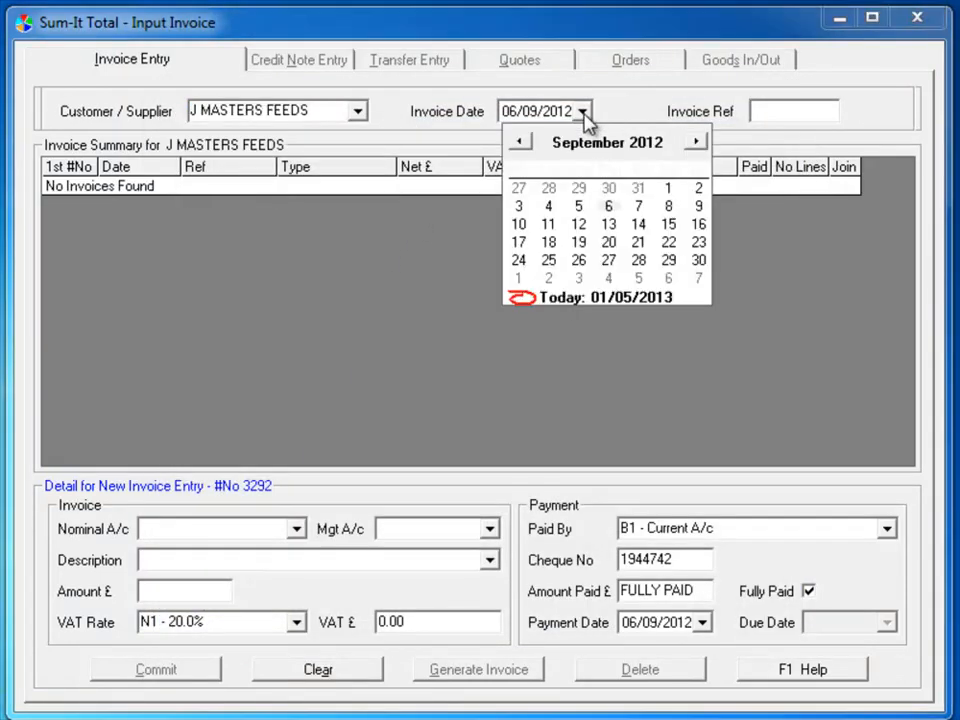
pyautogui.click(549, 200)
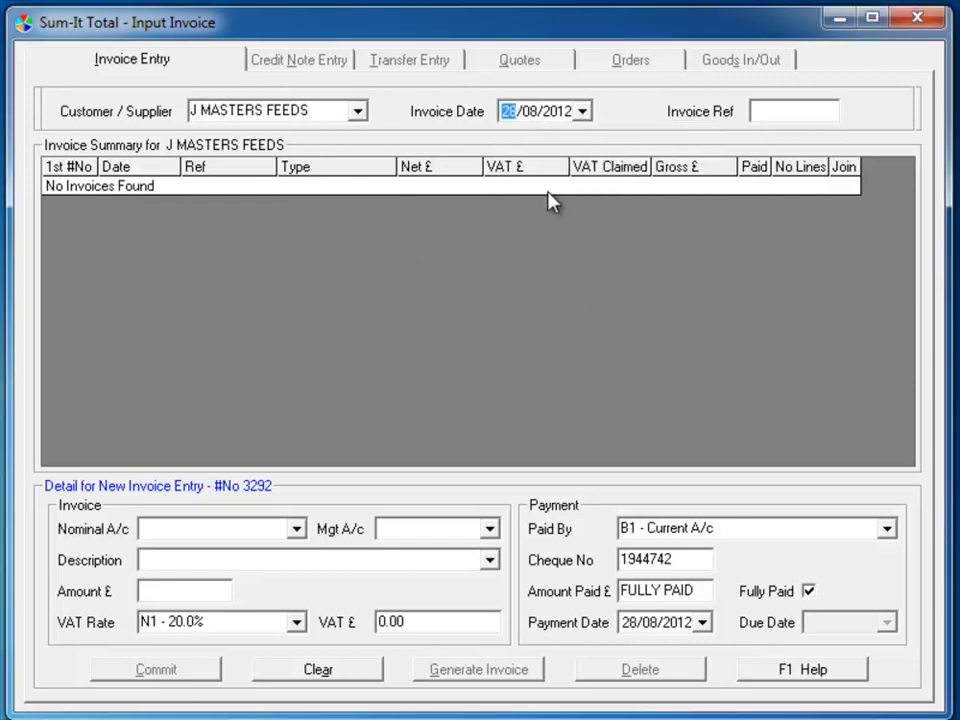
pyautogui.click(767, 112)
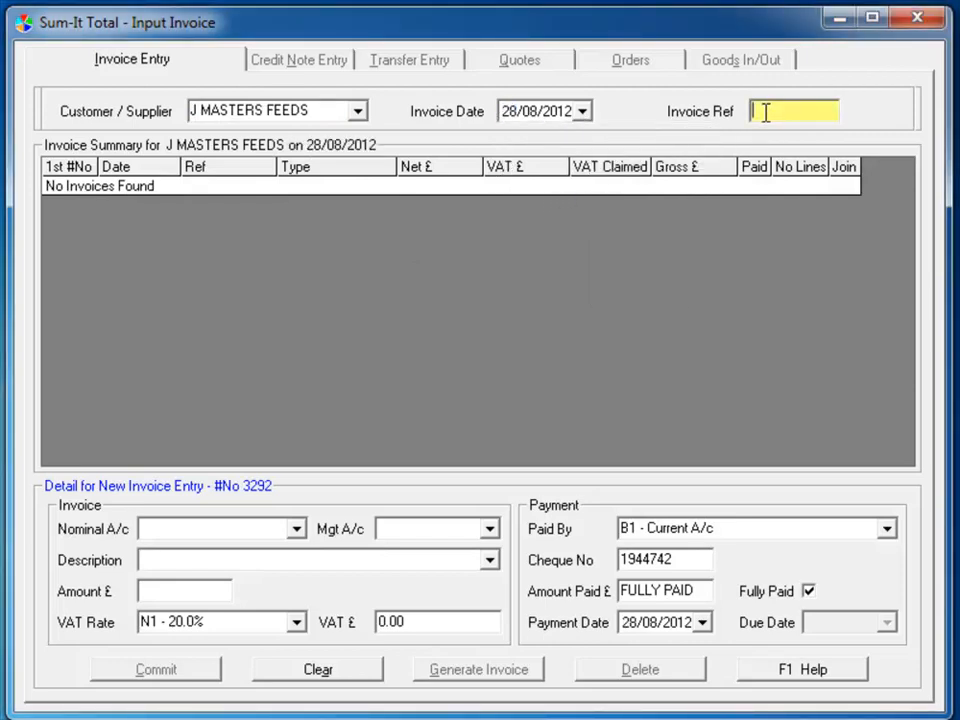
pyautogui.write('5694')
pyautogui.press('Return')
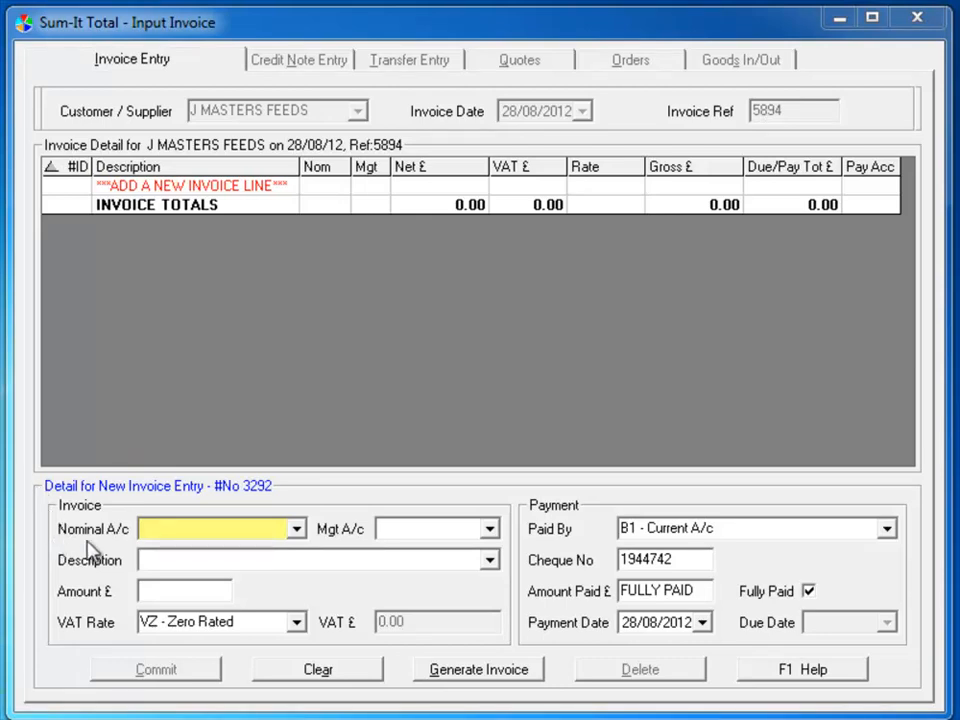
# Step: Assign the invoice line to nominal account E8 - Feed and management account M2 - Dairy
pyautogui.click(299, 534)
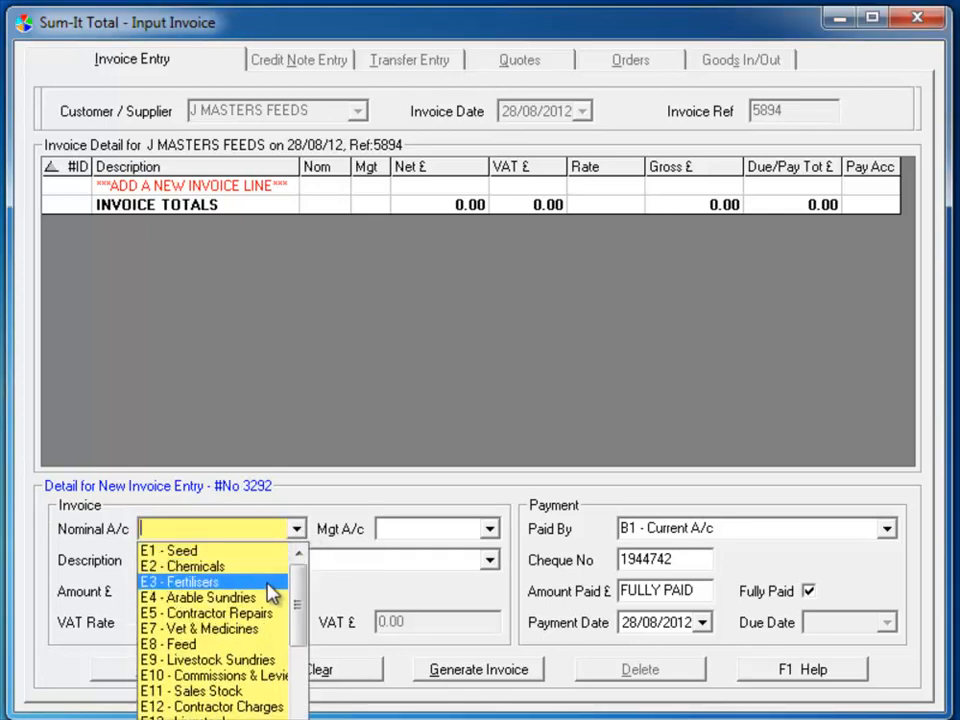
pyautogui.click(268, 646)
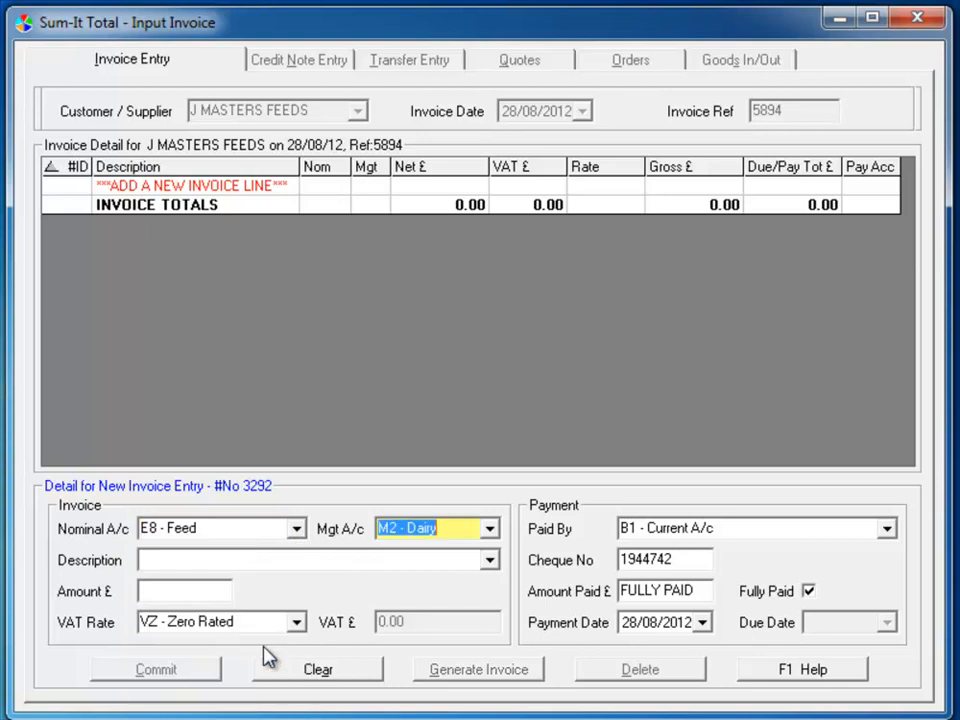
pyautogui.click(490, 530)
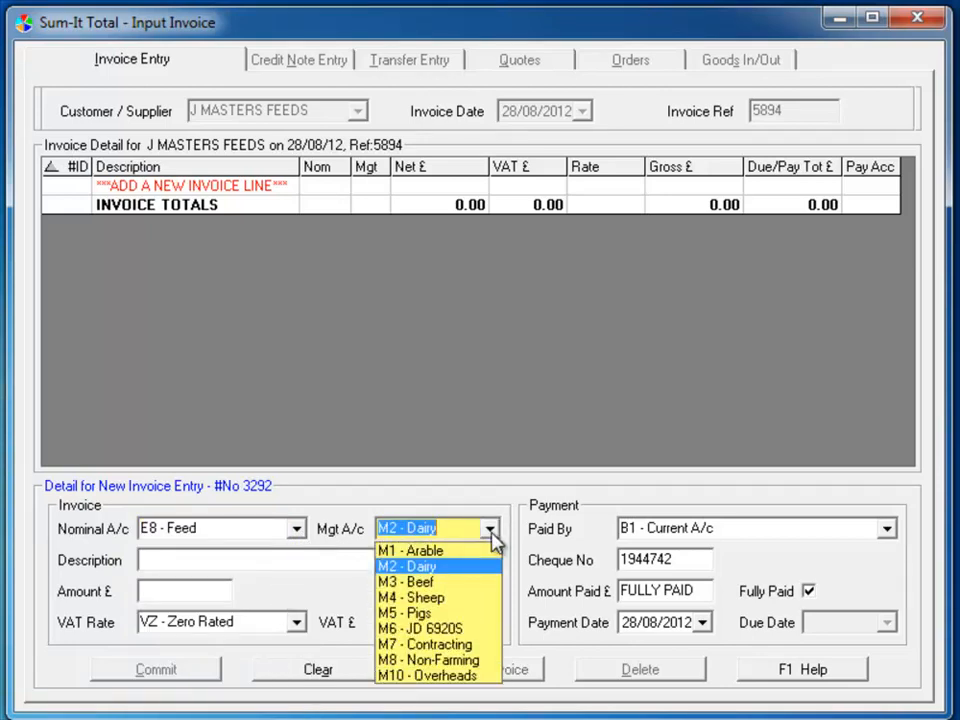
pyautogui.click(492, 534)
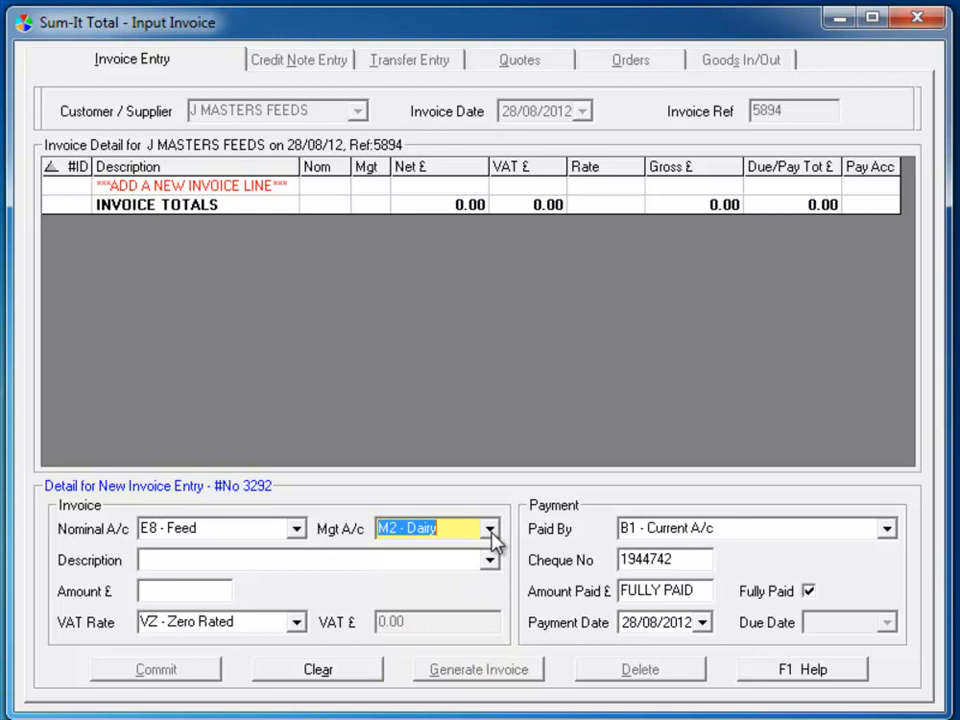
# Step: Describe the invoice line as 15T Dairy Blend with an amount of £3,450, keeping the VAT rate at VZ - Zero Rated
pyautogui.click(190, 562)
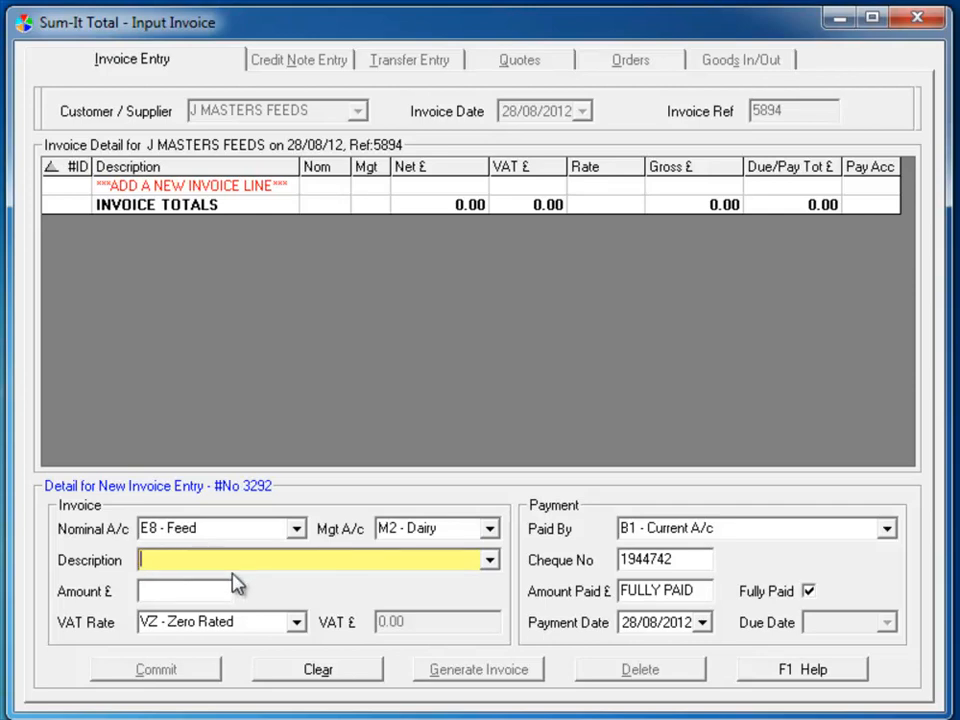
pyautogui.write('15T Dairy Blend')
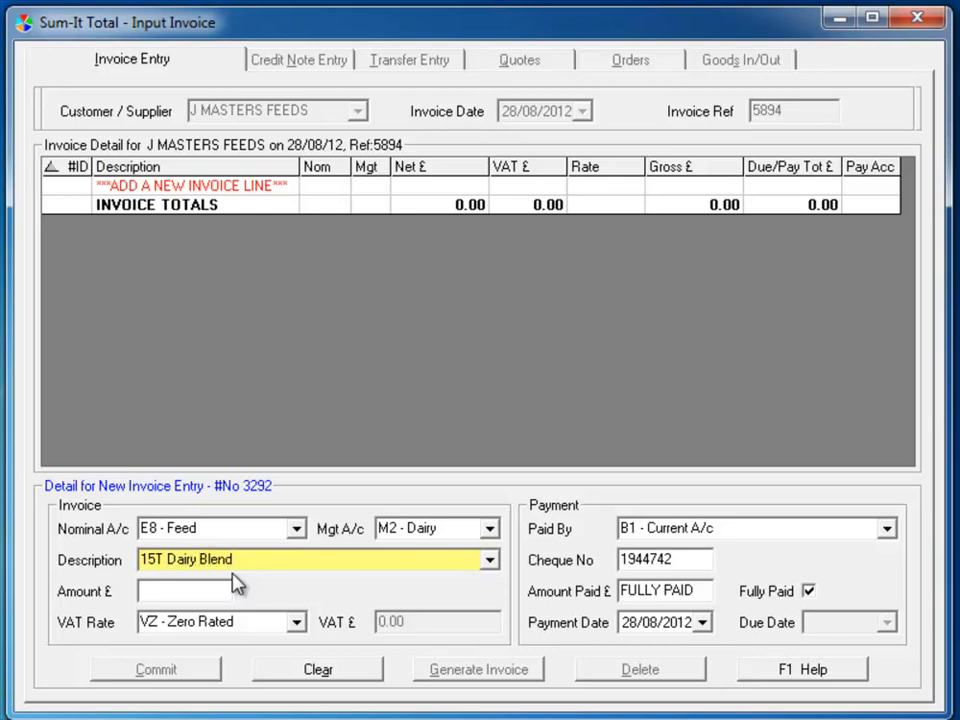
pyautogui.press('Tab')
pyautogui.write('3450')
pyautogui.press('Tab')
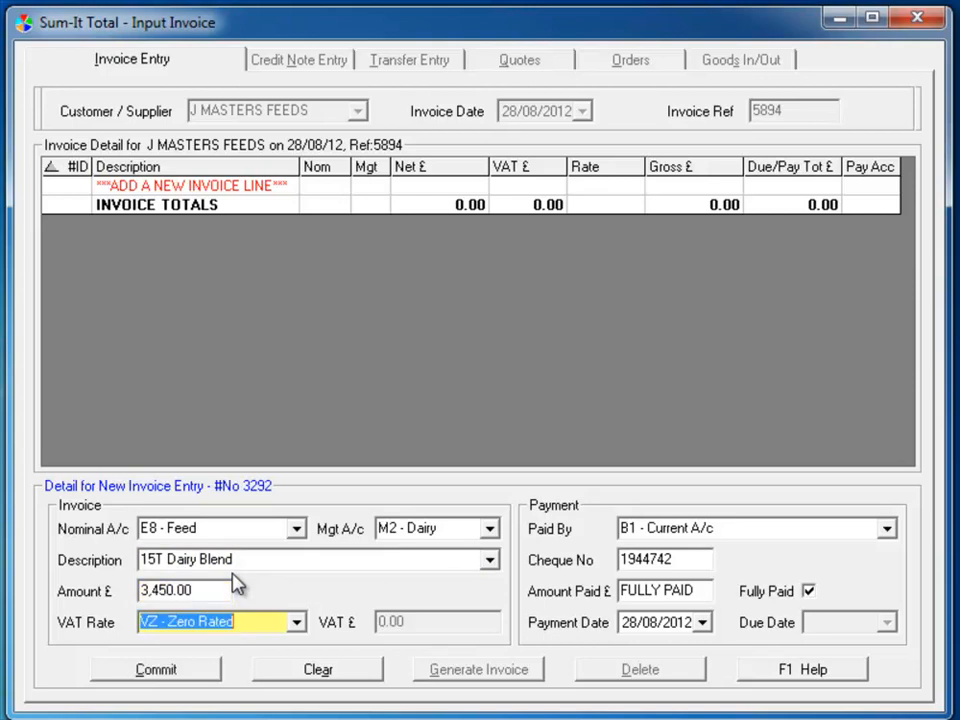
pyautogui.press('Tab')
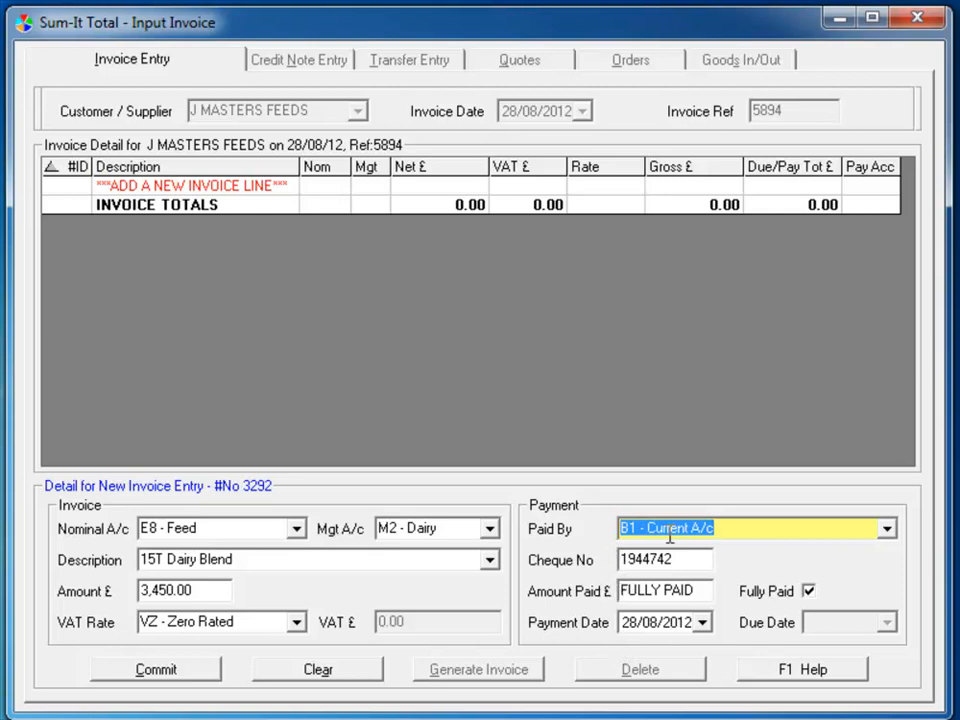
# Step: Mark the invoice as Not Paid with due date 28/09/2012, then commit the line and finish the invoice
pyautogui.click(887, 532)
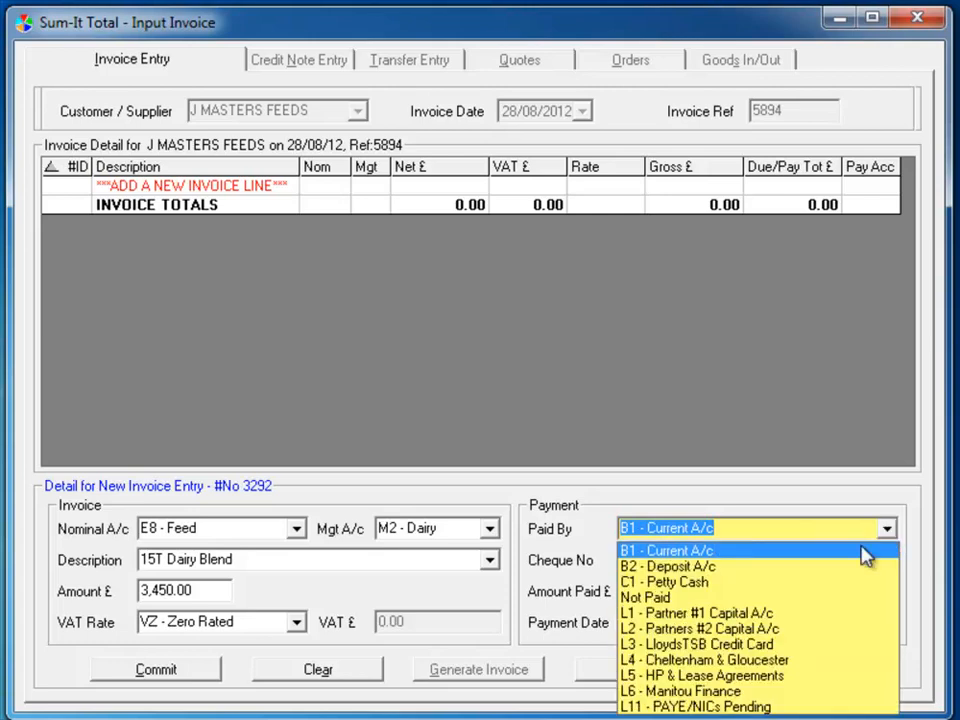
pyautogui.click(840, 598)
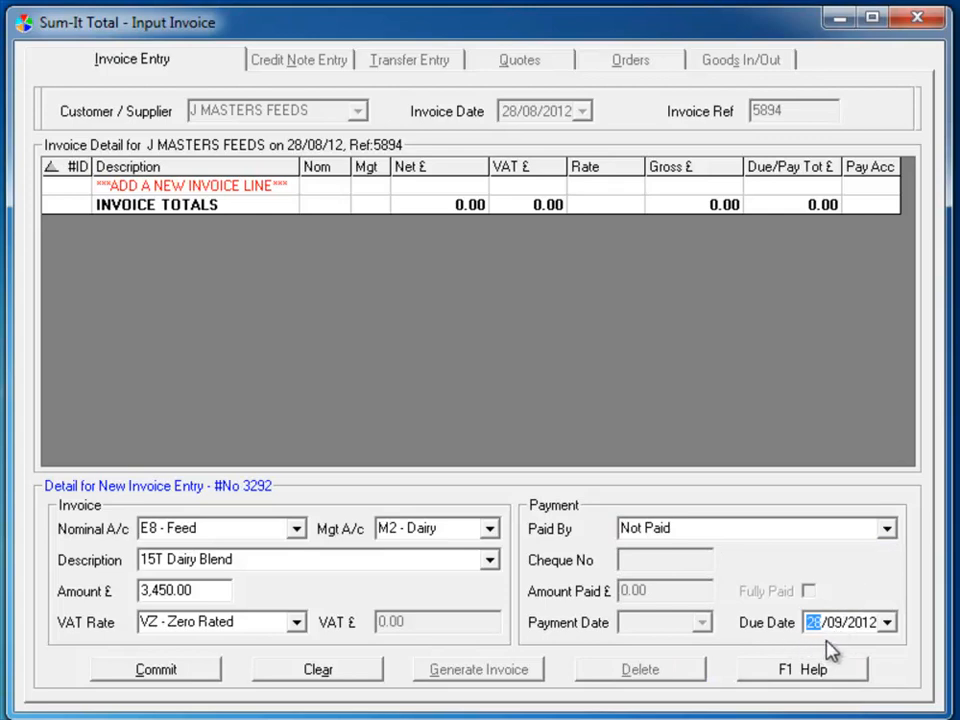
pyautogui.press('Return')
pyautogui.click(163, 676)
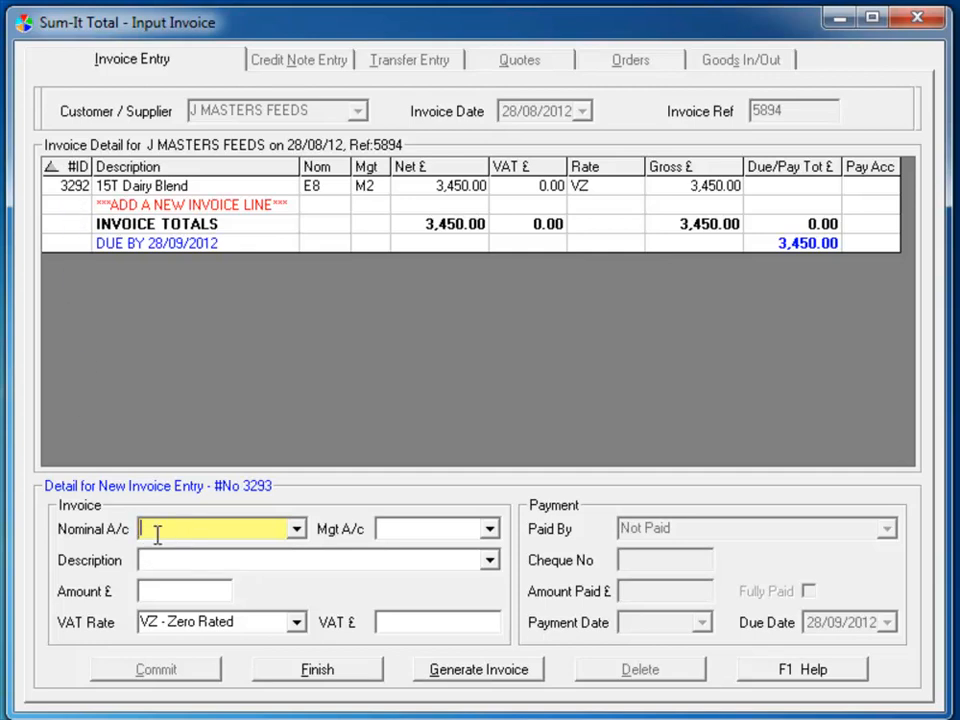
pyautogui.click(305, 675)
pyautogui.click(307, 672)
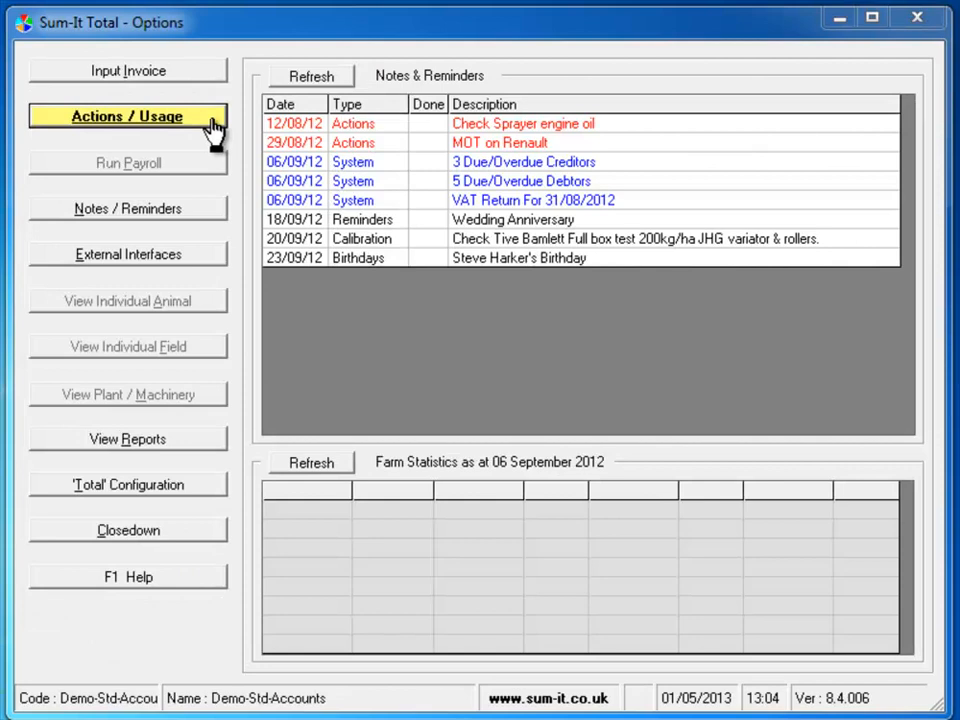
# Step: In the bank reconciliation for B1 - Current A/c, mark the first four transactions, Warwickshire Rams and the 175.66 Allied Grain payment as reconciled
pyautogui.click(212, 122)
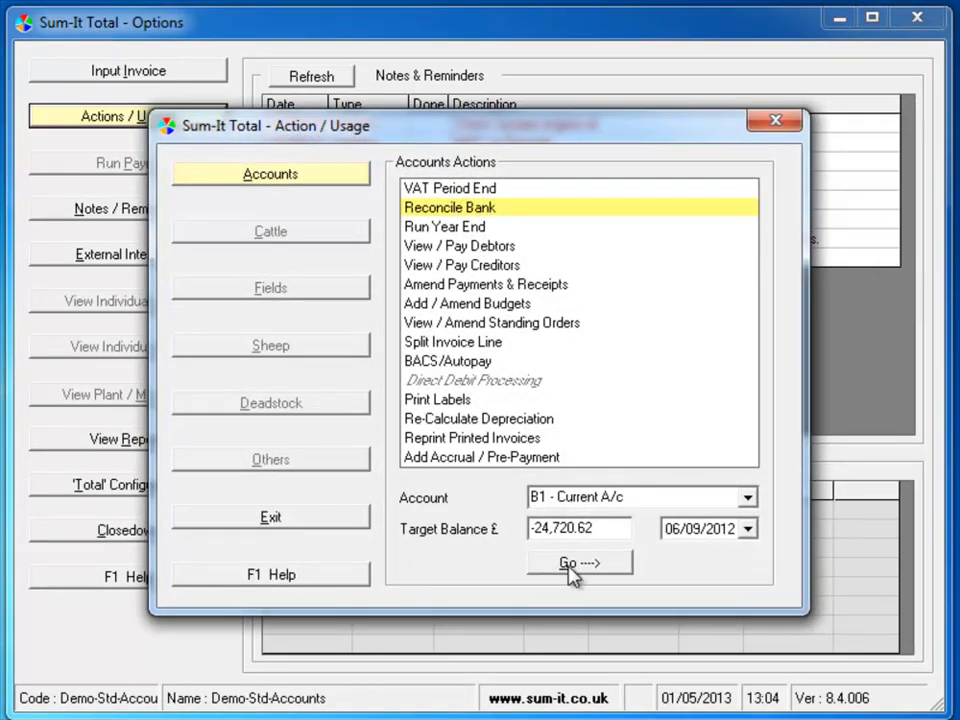
pyautogui.click(569, 563)
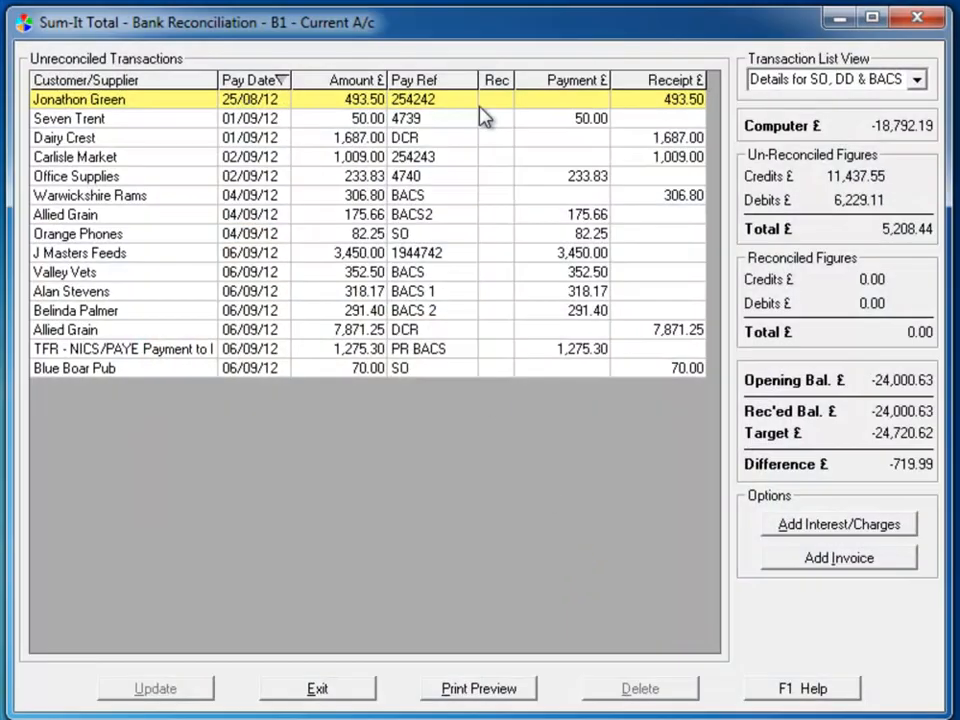
pyautogui.click(497, 104)
pyautogui.click(500, 118)
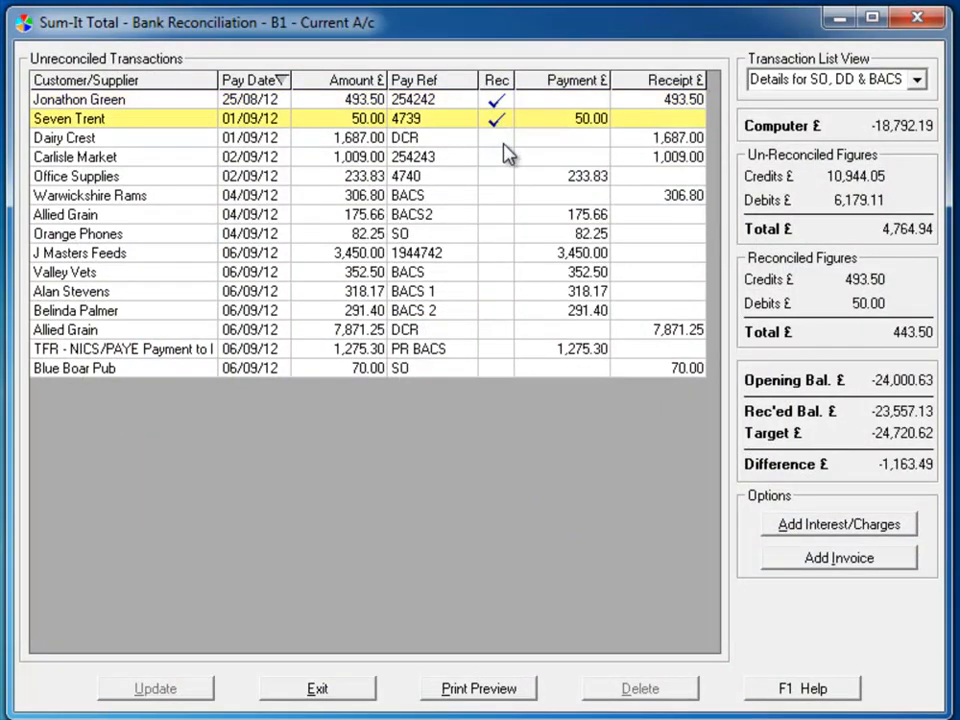
pyautogui.click(503, 140)
pyautogui.click(503, 158)
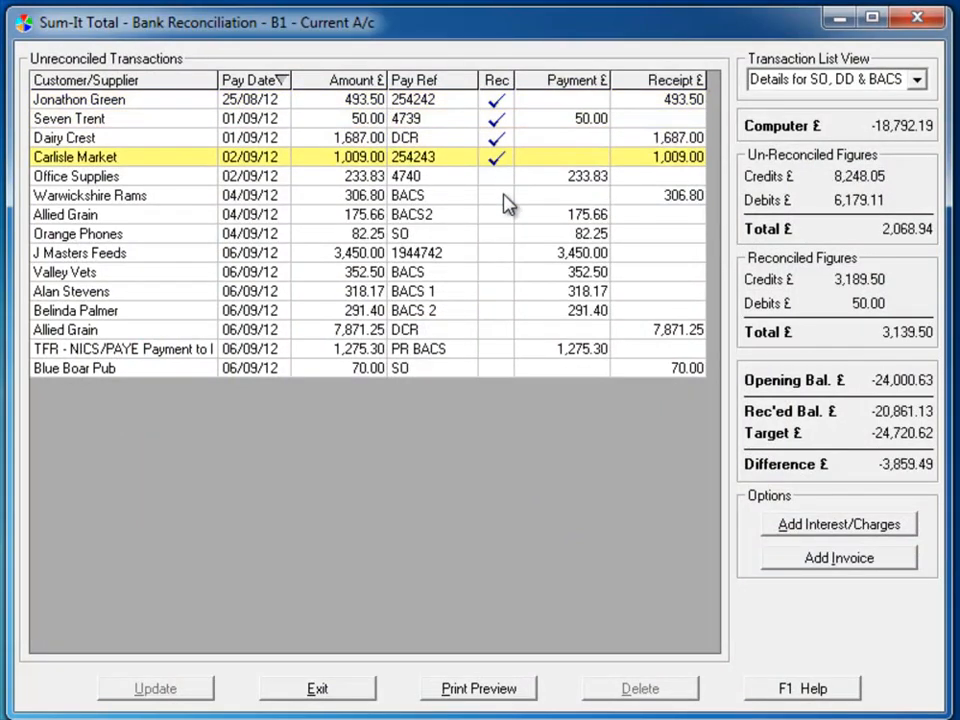
pyautogui.click(505, 199)
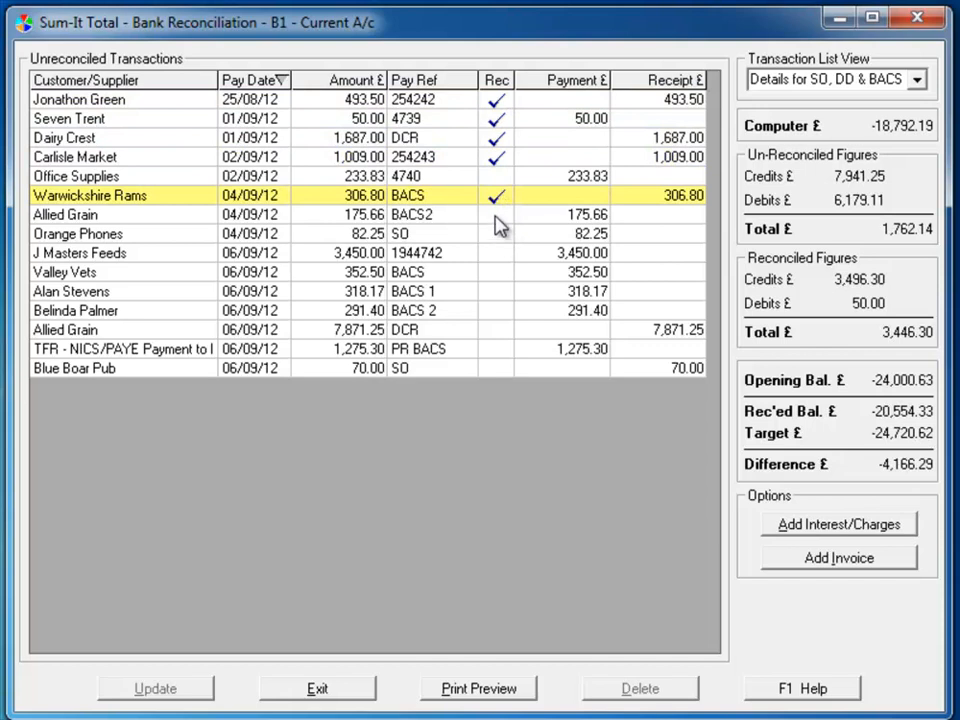
pyautogui.click(497, 217)
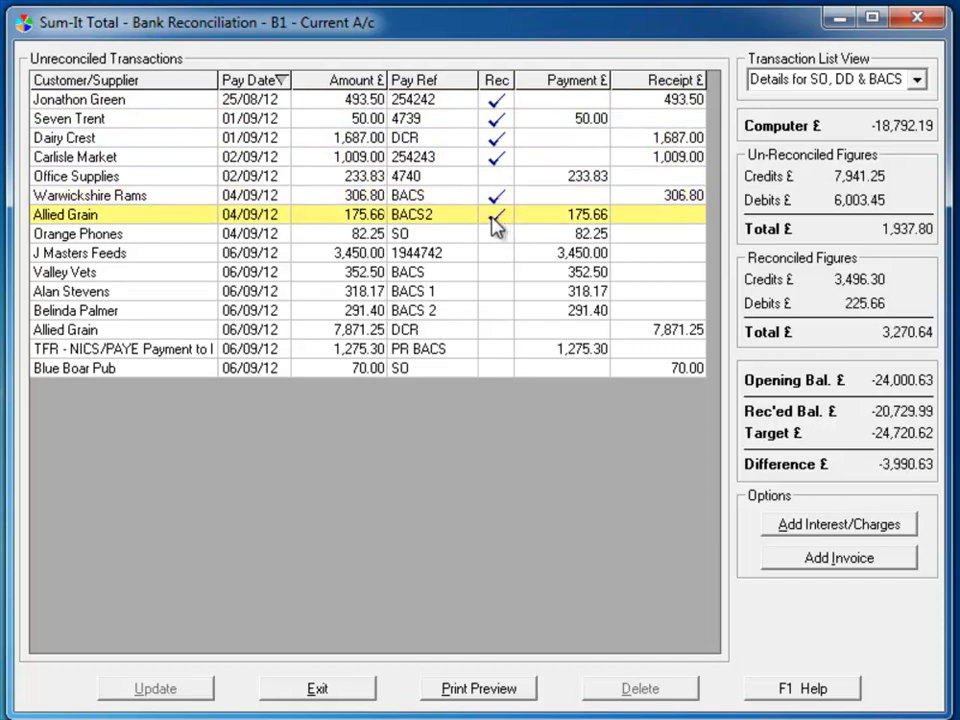
# Step: Open the unreconciled J Masters Feeds payment for amendment and open its entry in the payments summary
pyautogui.click(93, 256)
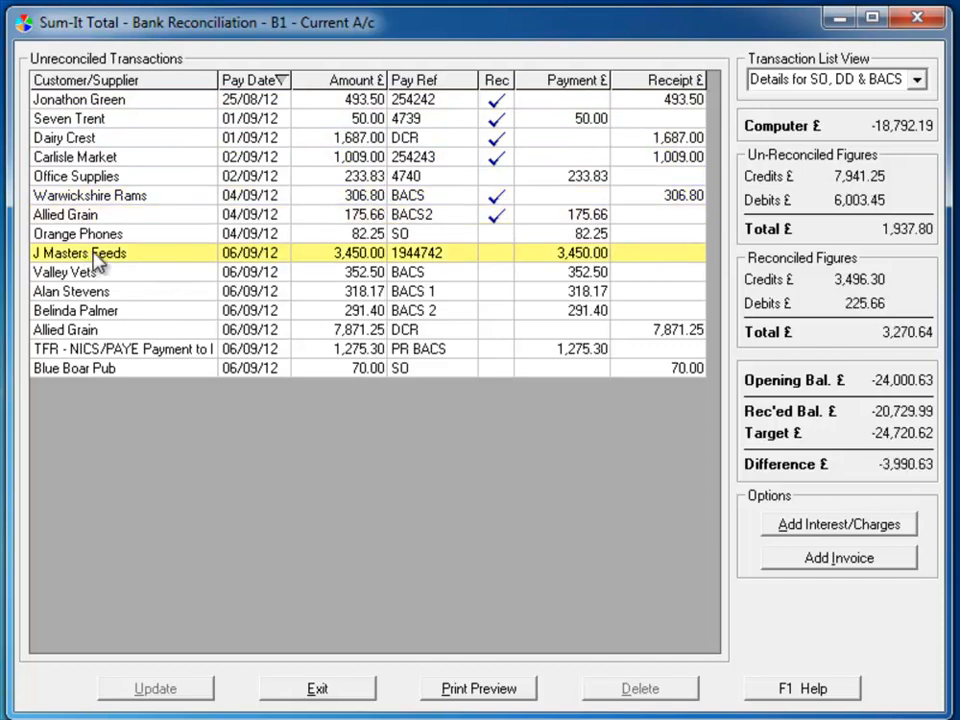
pyautogui.doubleClick(536, 259)
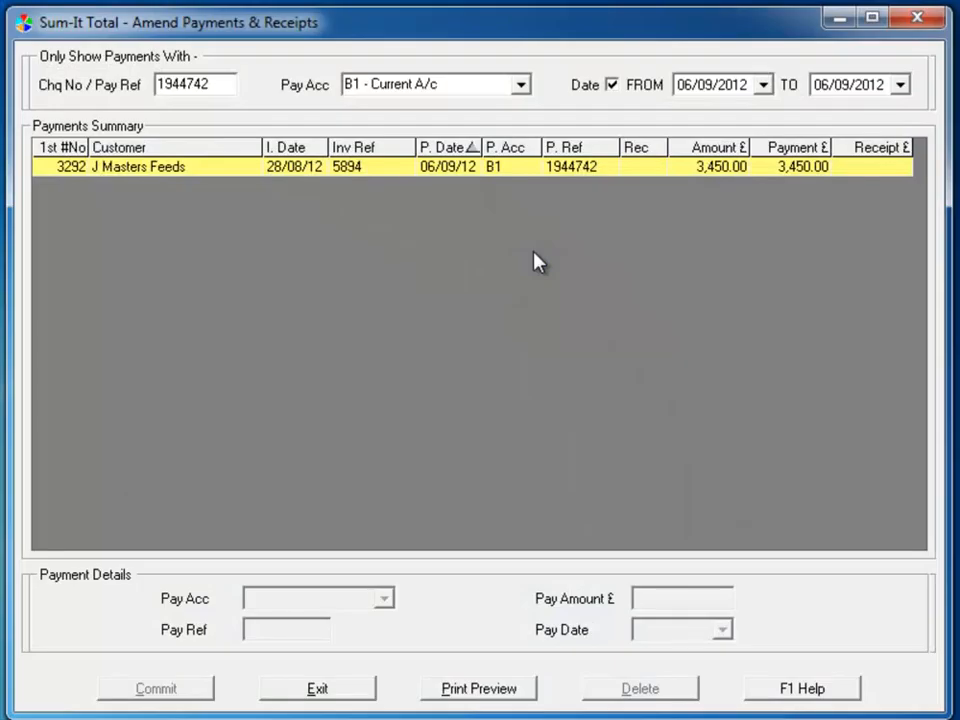
pyautogui.doubleClick(163, 178)
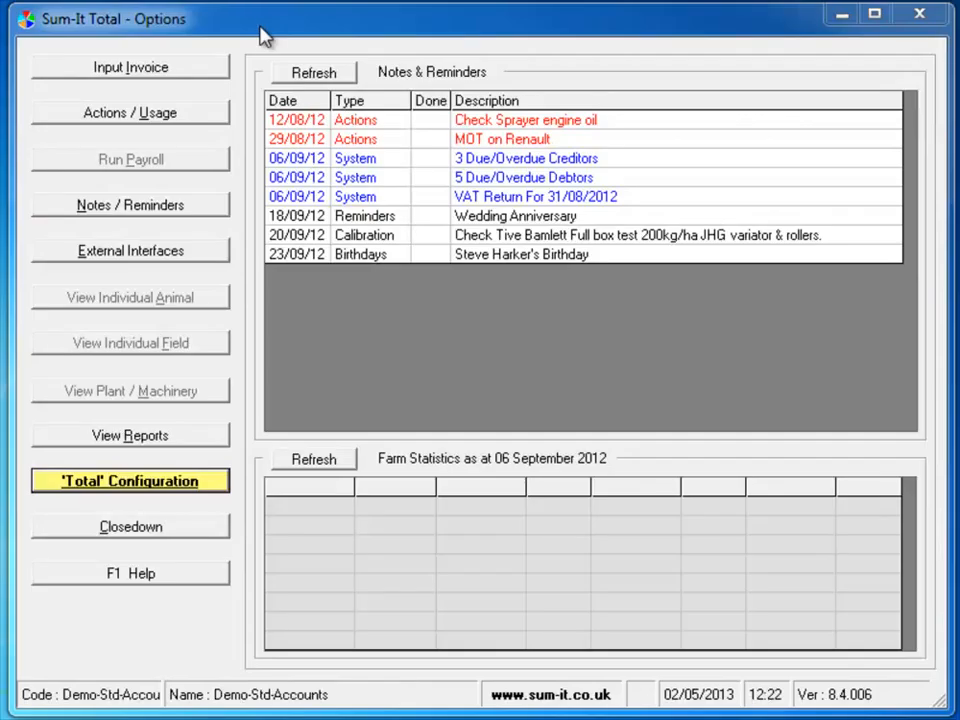
# Step: Run the VAT Period End action for 31/08/2012 to open the VAT return summary
pyautogui.click(206, 111)
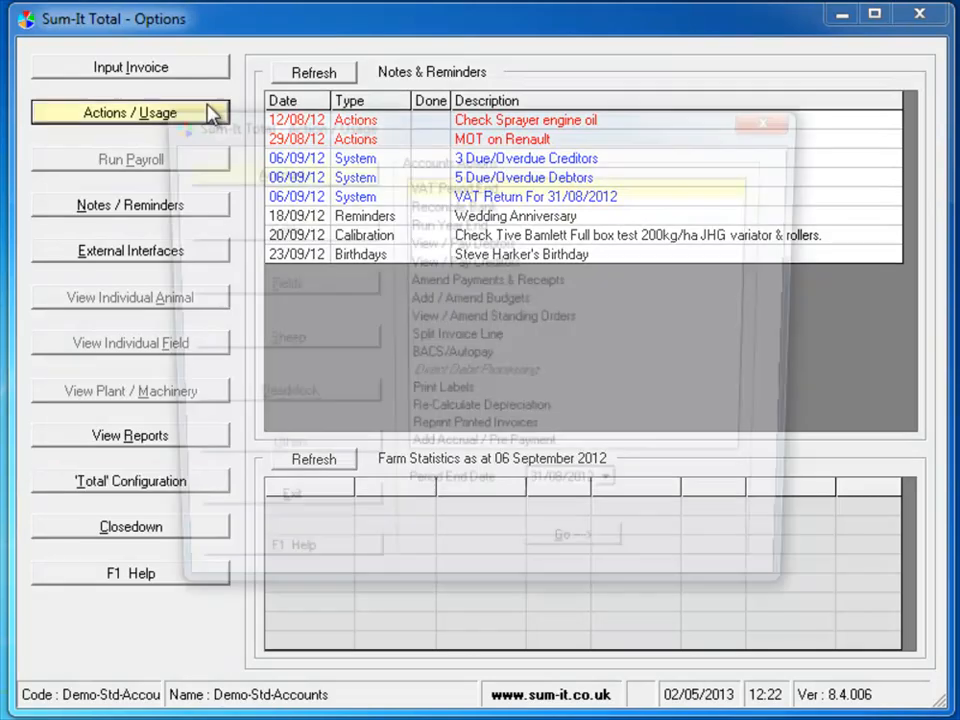
pyautogui.click(562, 559)
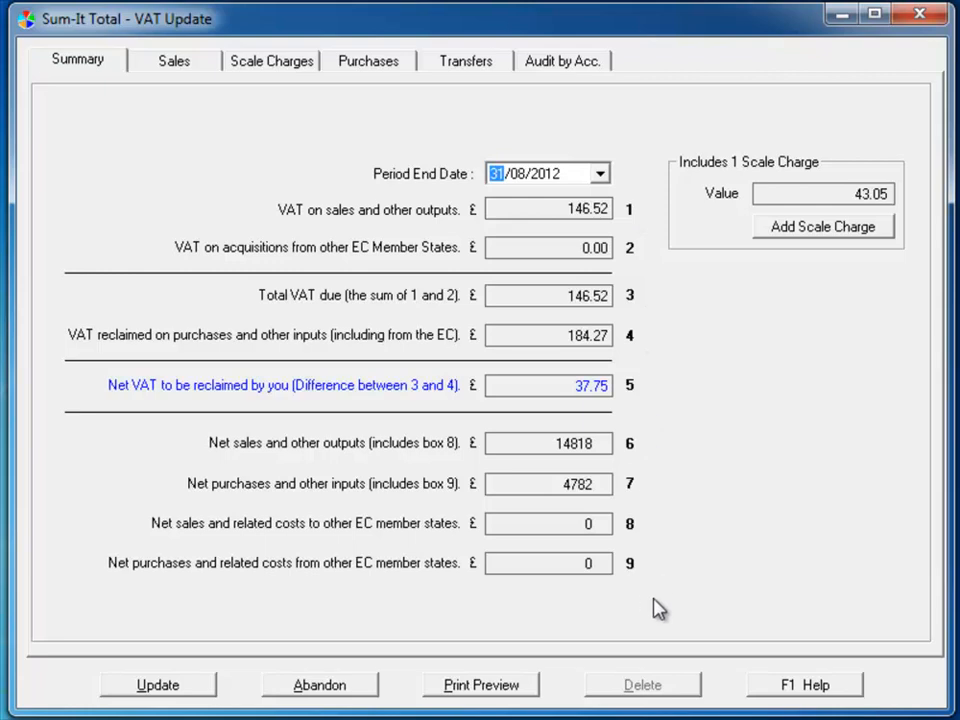
# Step: Review the sales and the purchases transactions behind the VAT return
pyautogui.click(184, 63)
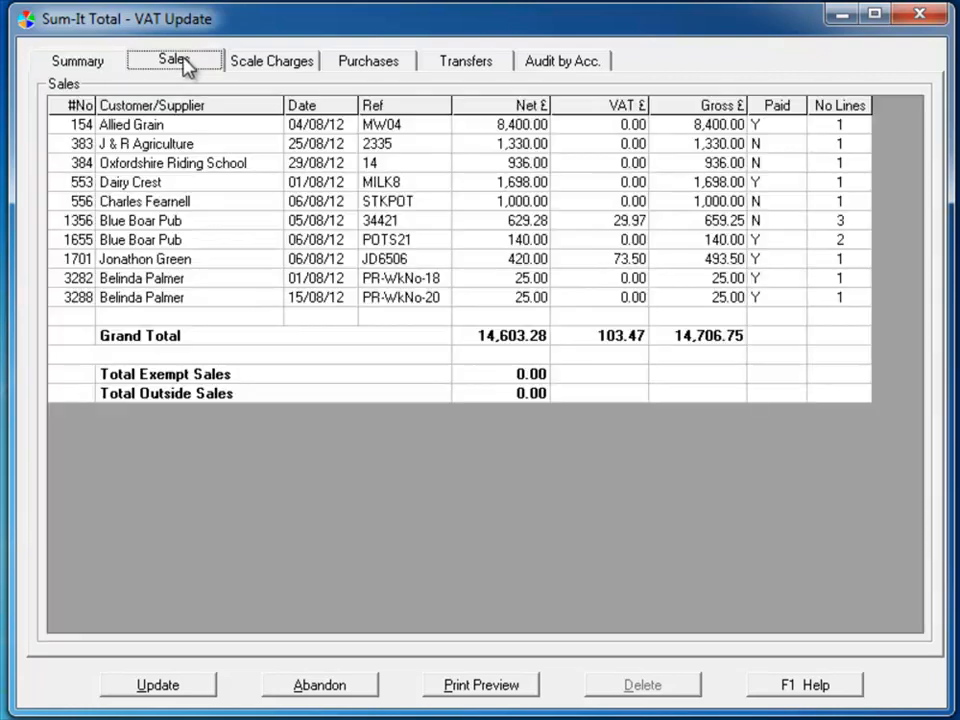
pyautogui.click(359, 66)
pyautogui.click(190, 357)
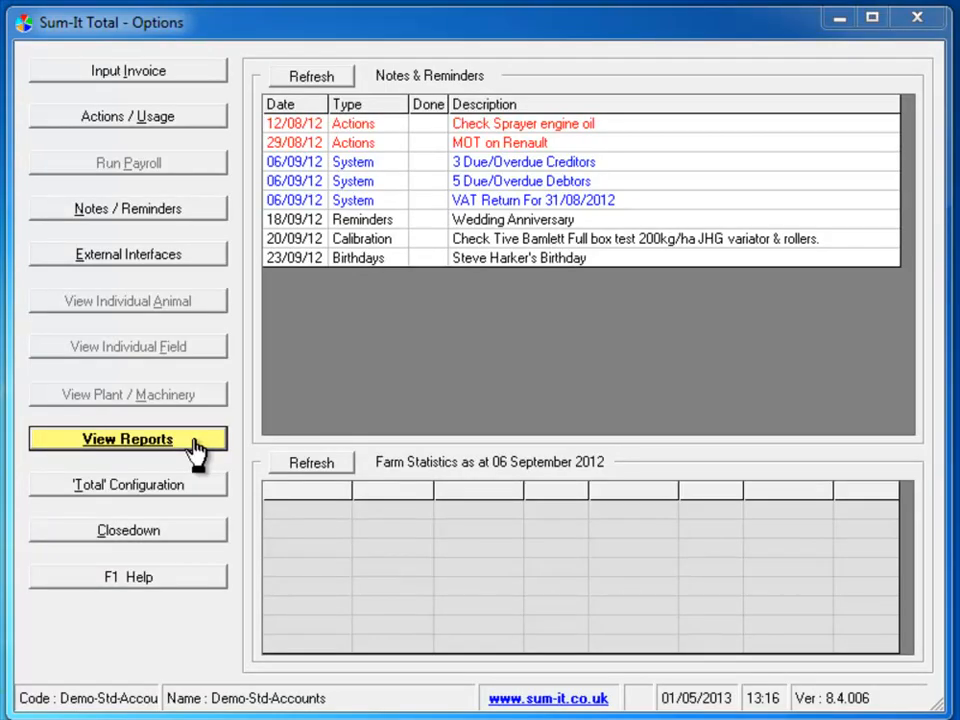
# Step: View the current year's Profit / Loss report, switch its detailed breakdown on and off, and close it
pyautogui.click(195, 447)
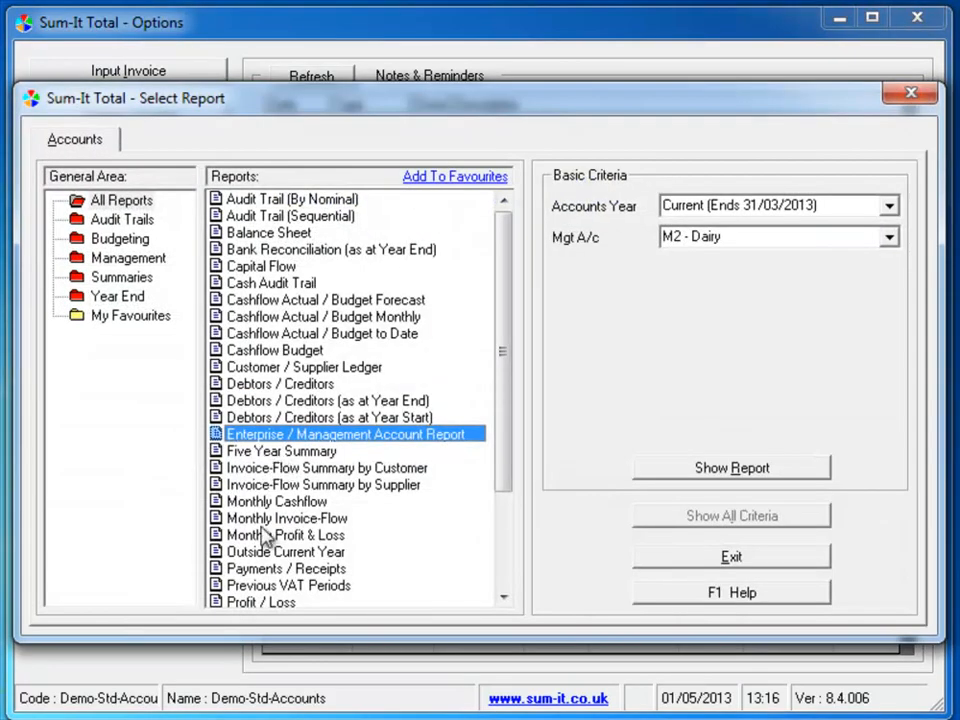
pyautogui.click(260, 604)
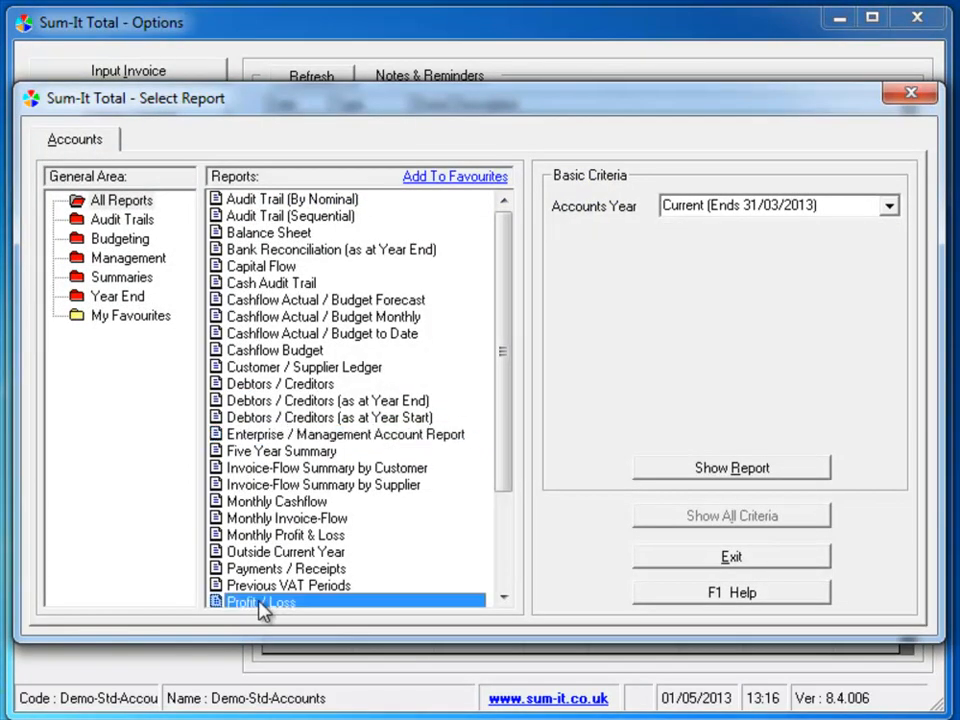
pyautogui.doubleClick(258, 592)
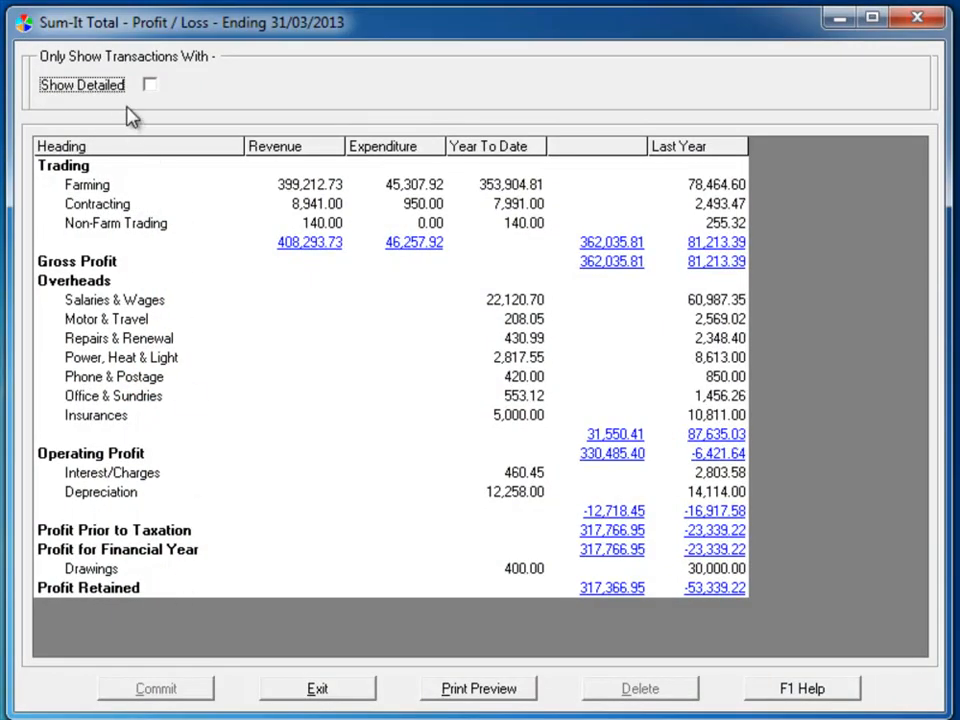
pyautogui.click(150, 85)
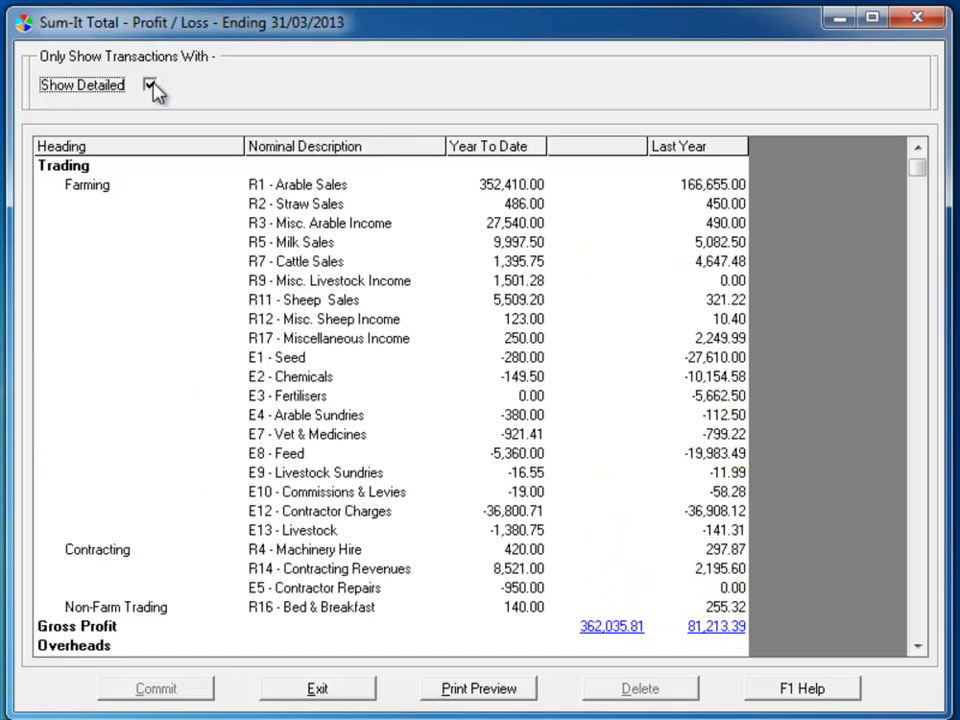
pyautogui.click(150, 86)
pyautogui.click(350, 689)
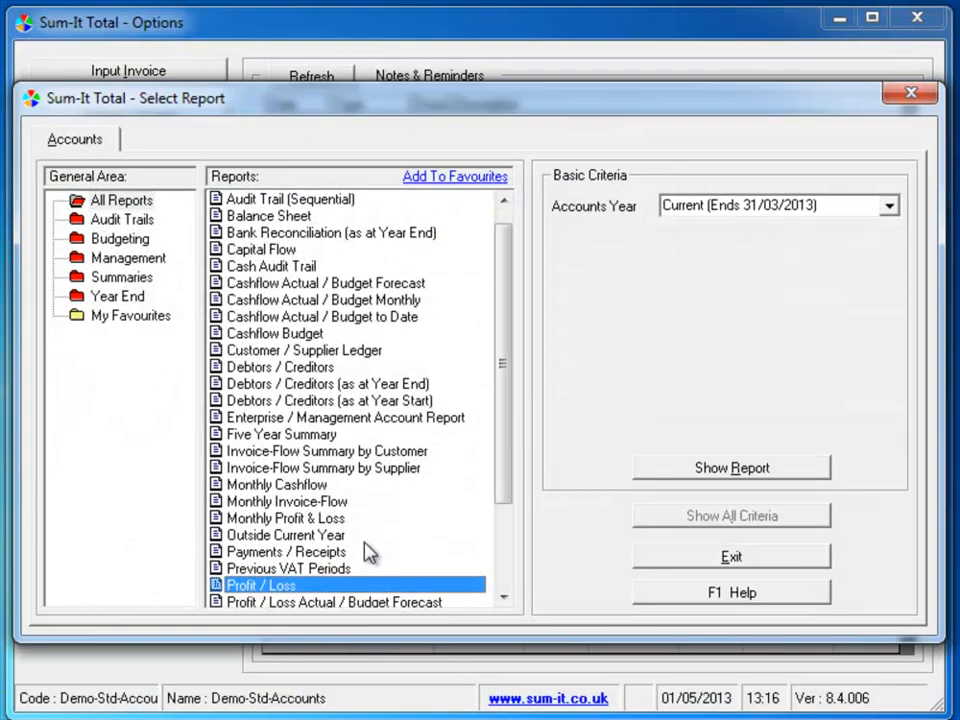
# Step: View the current year's gross Monthly Cashflow report, highlight the R5 - Milk Sales row, and close the report
pyautogui.click(303, 488)
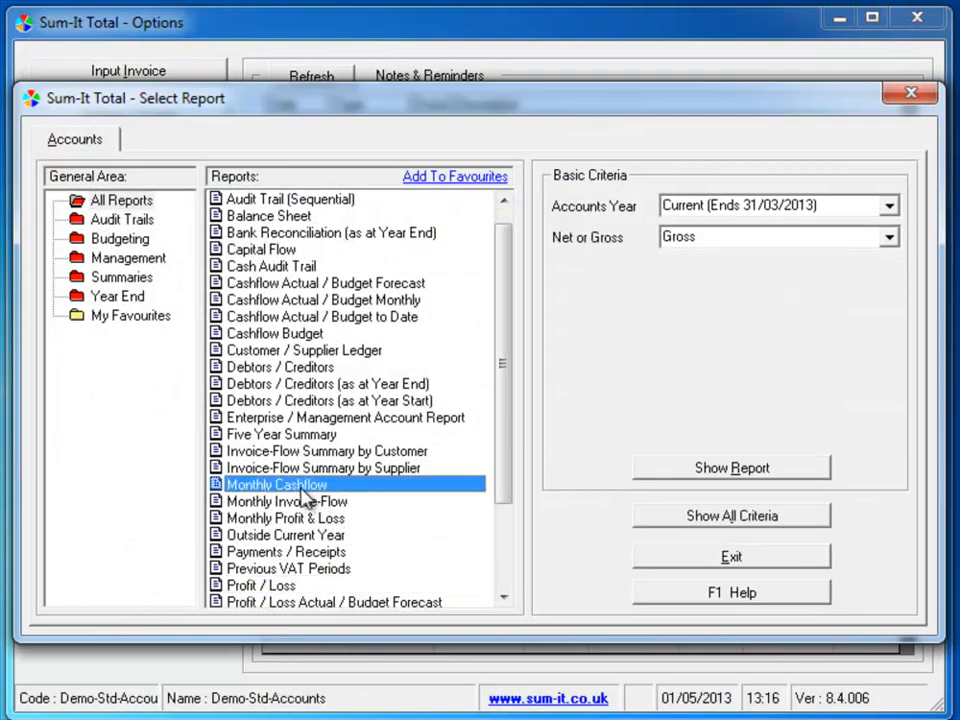
pyautogui.doubleClick(303, 487)
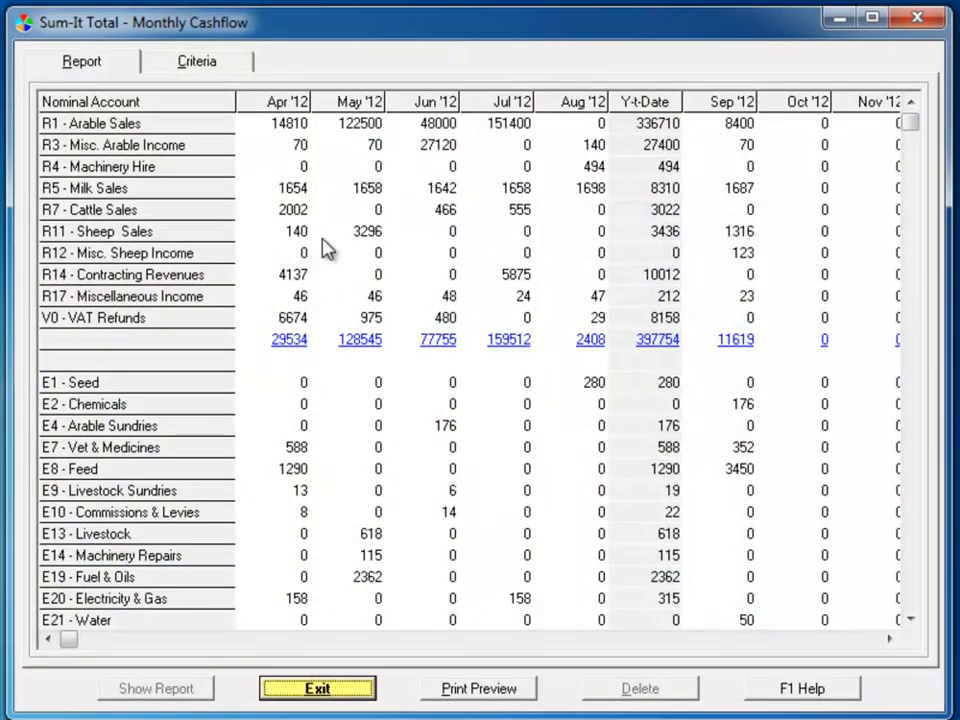
pyautogui.click(332, 190)
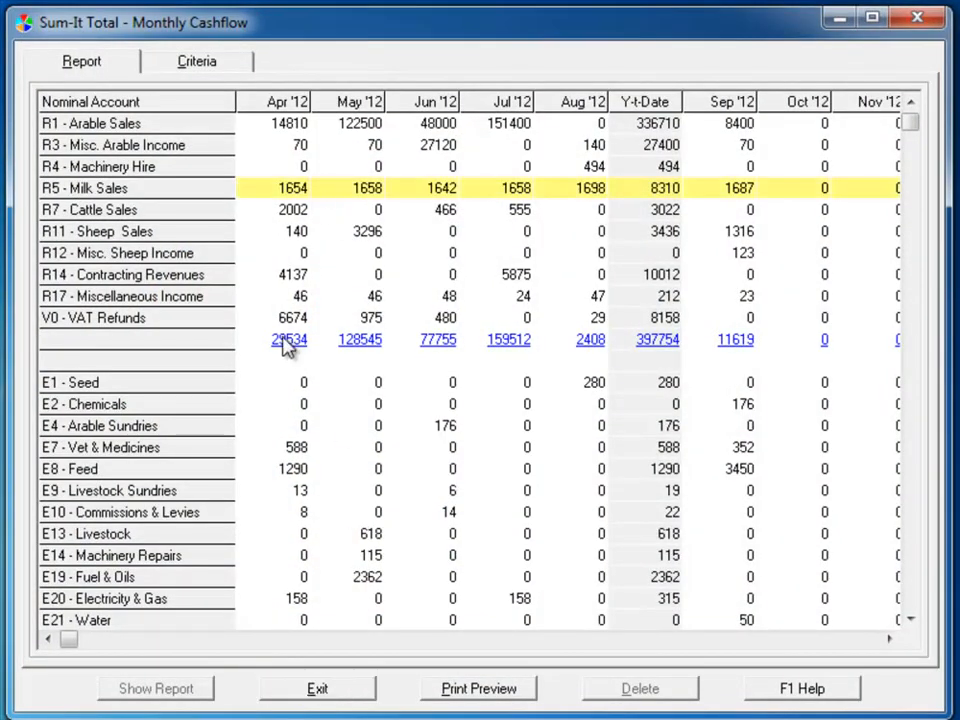
pyautogui.click(316, 690)
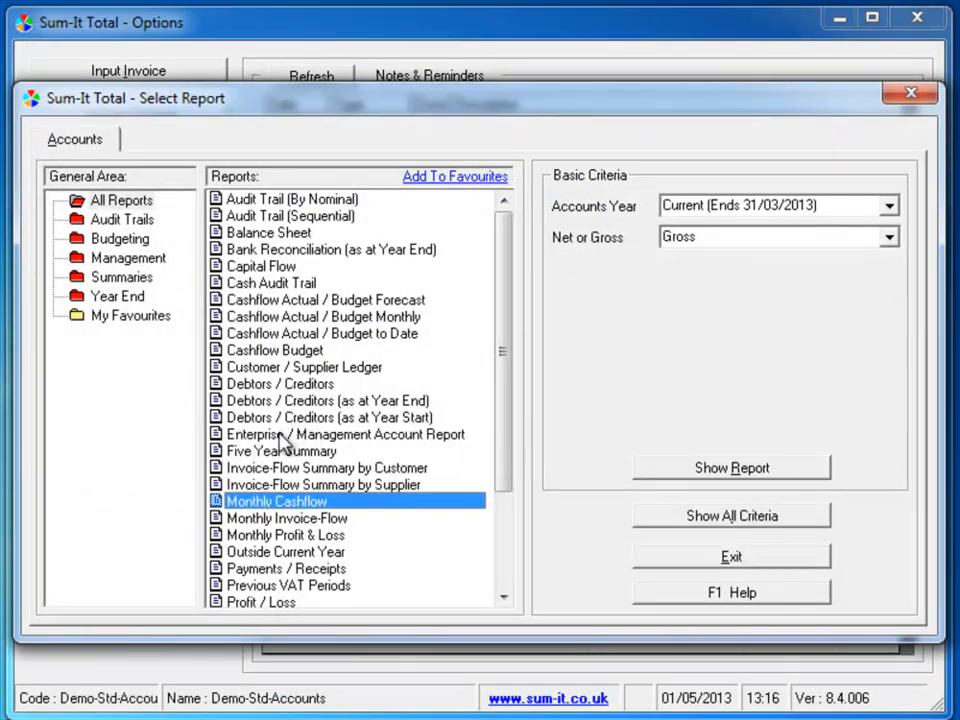
# Step: View the Five Year Summary report with the current year as final year, then close it
pyautogui.click(280, 451)
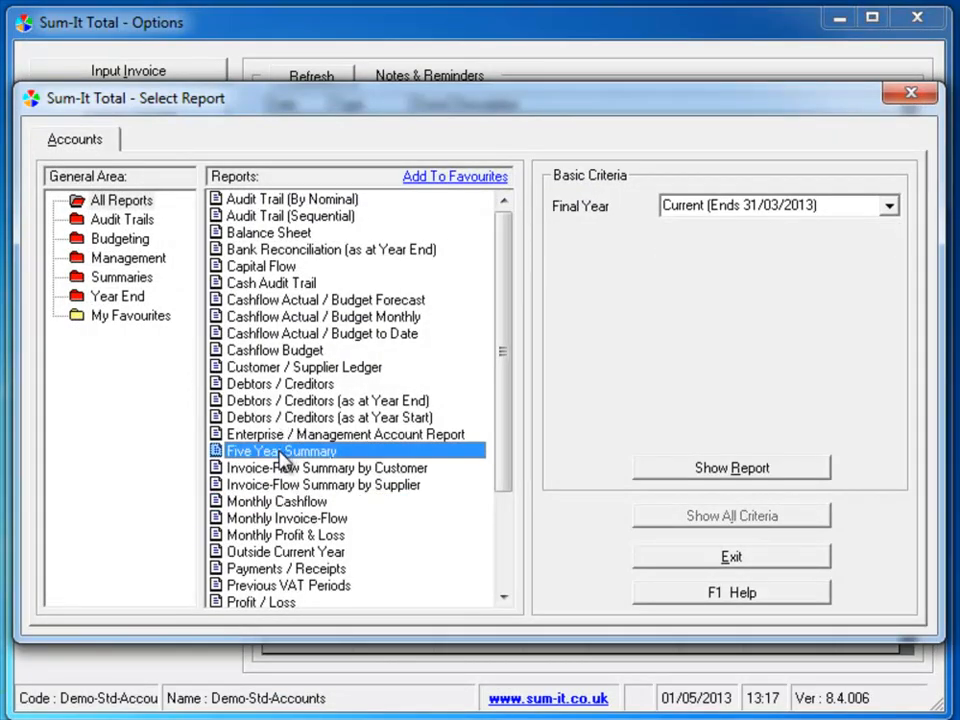
pyautogui.doubleClick(280, 455)
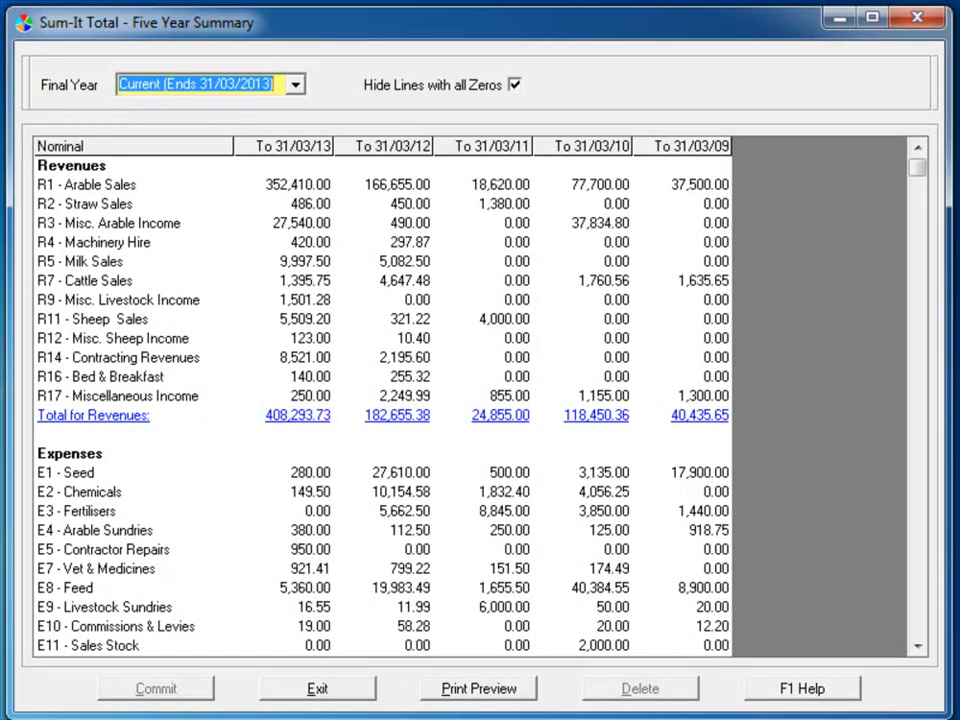
pyautogui.click(315, 690)
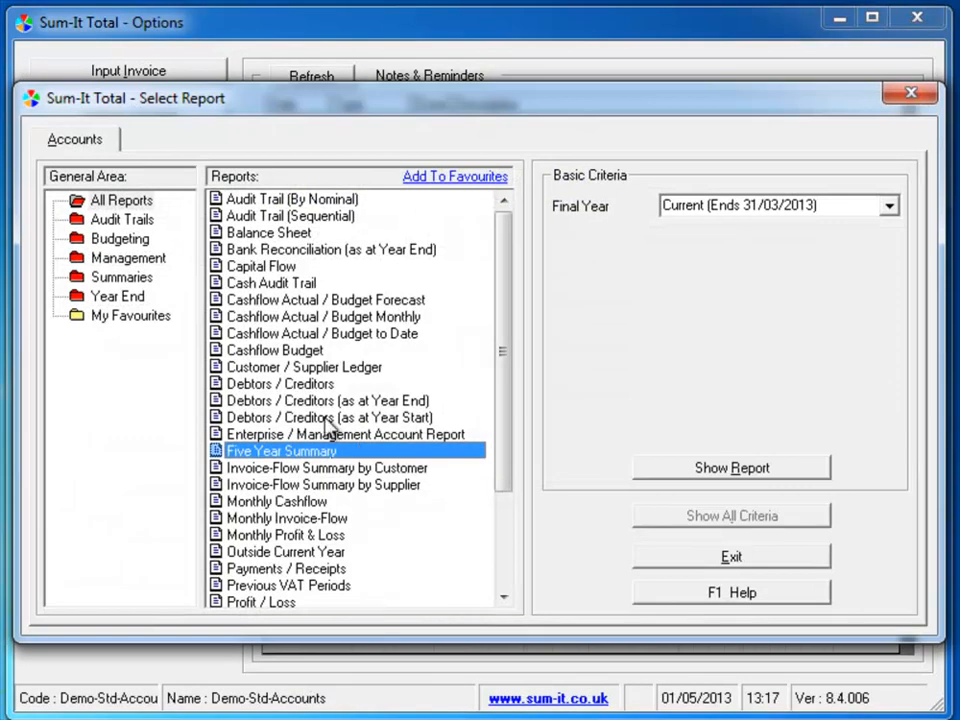
# Step: Show the Enterprise / Management Account Report for M2 - Dairy and select the J Masters Feeds entry under E8 Feed
pyautogui.click(370, 435)
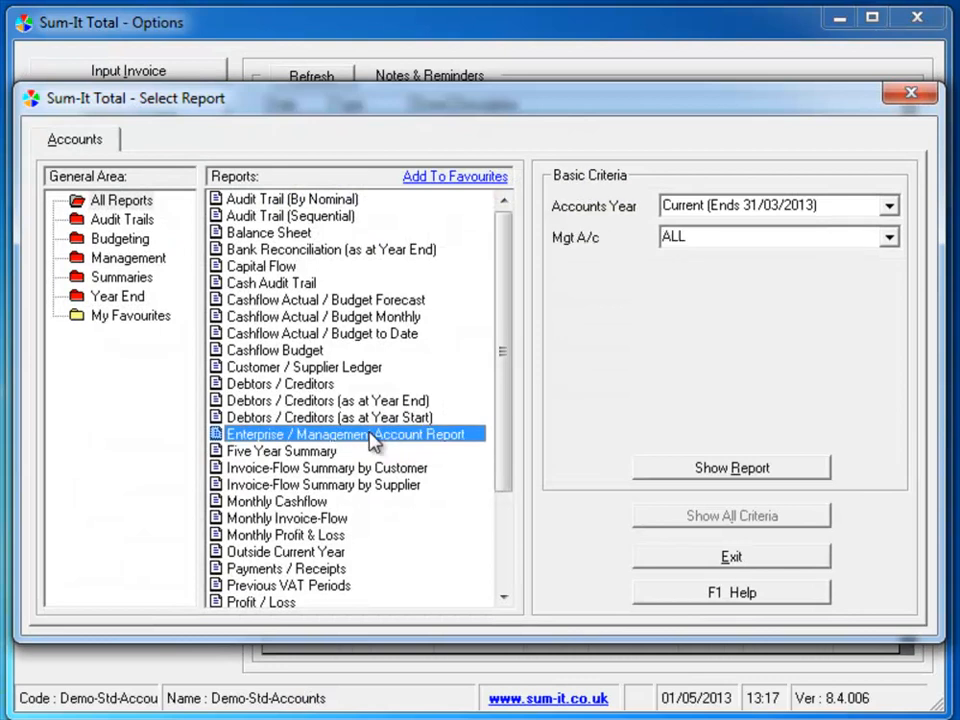
pyautogui.click(889, 238)
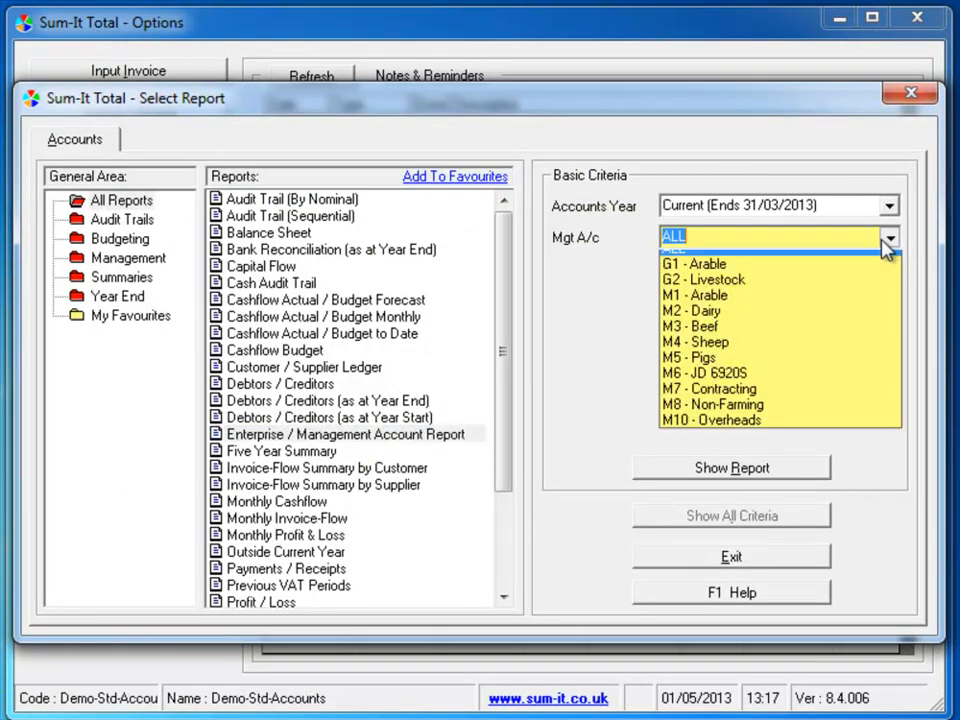
pyautogui.click(806, 322)
pyautogui.click(708, 468)
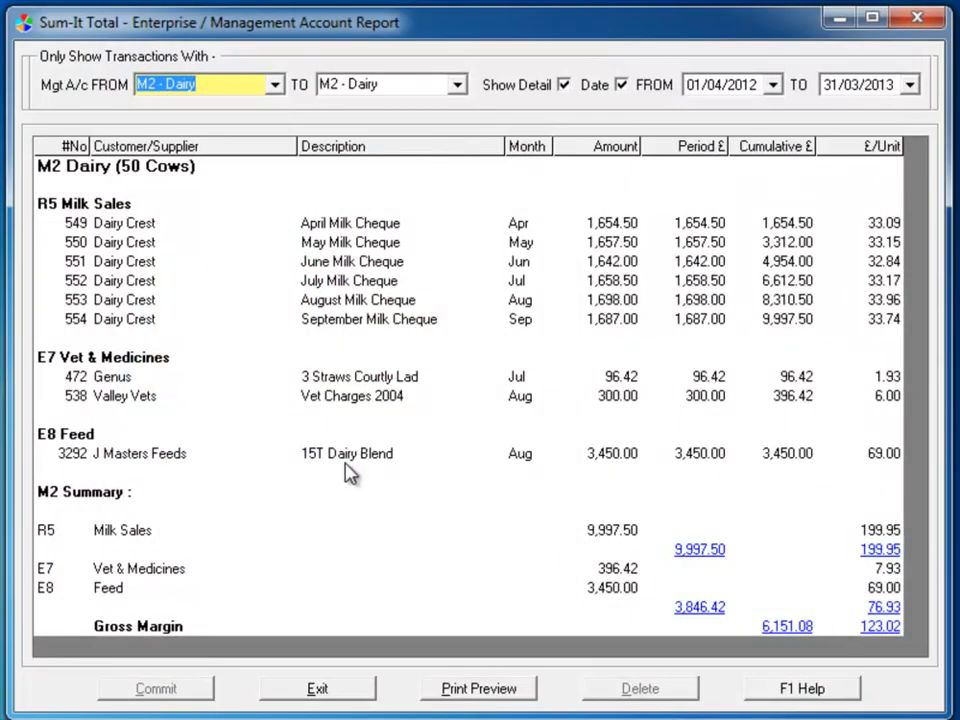
pyautogui.click(165, 454)
pyautogui.click(168, 456)
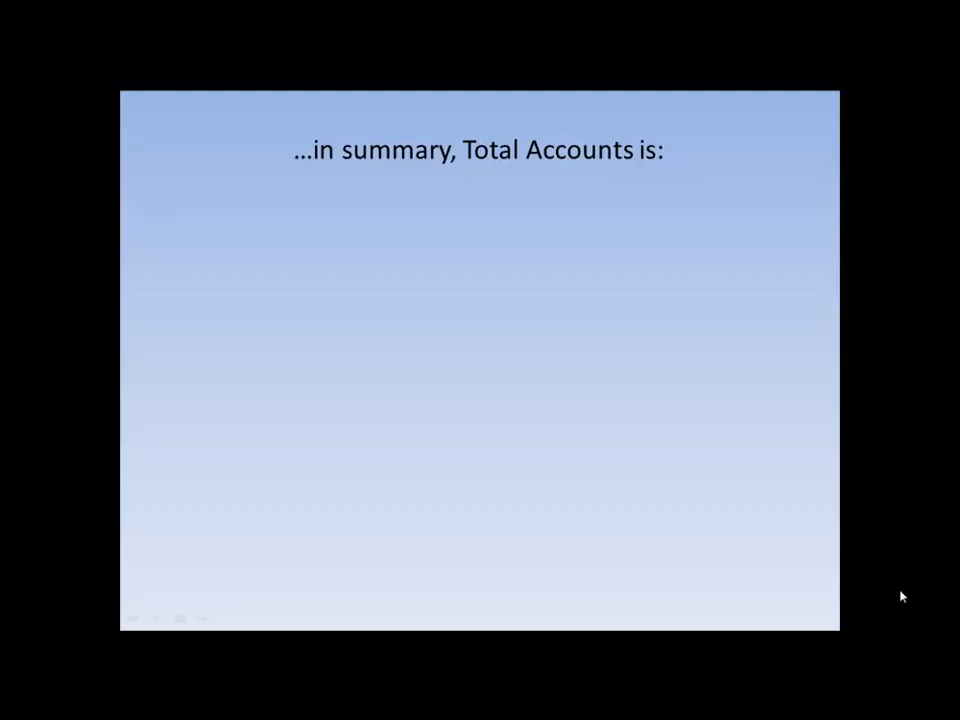
pyautogui.click(901, 596)
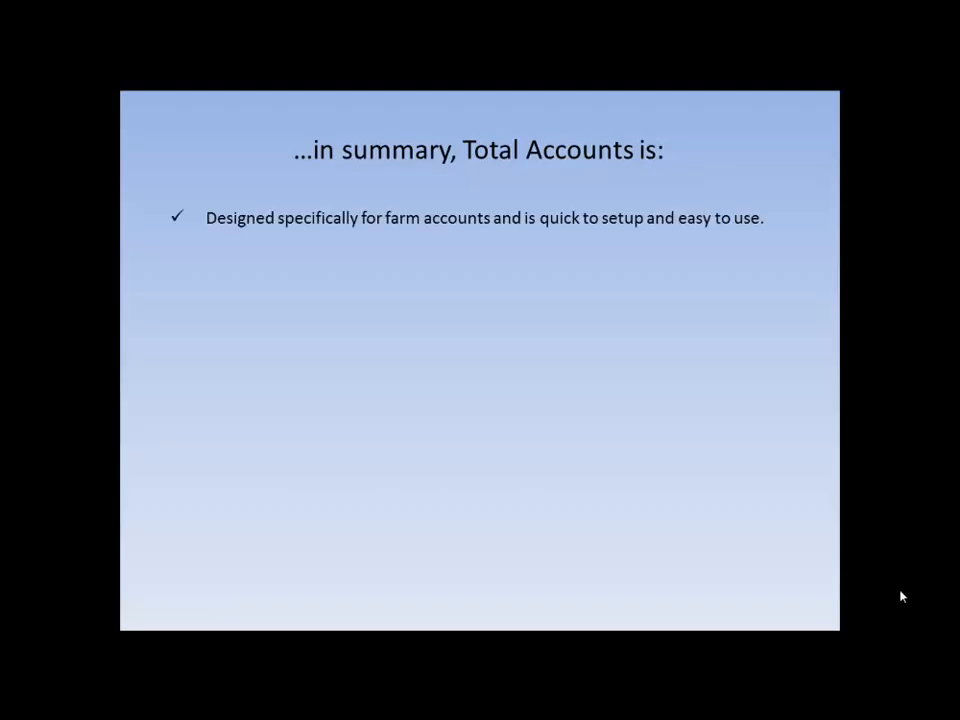